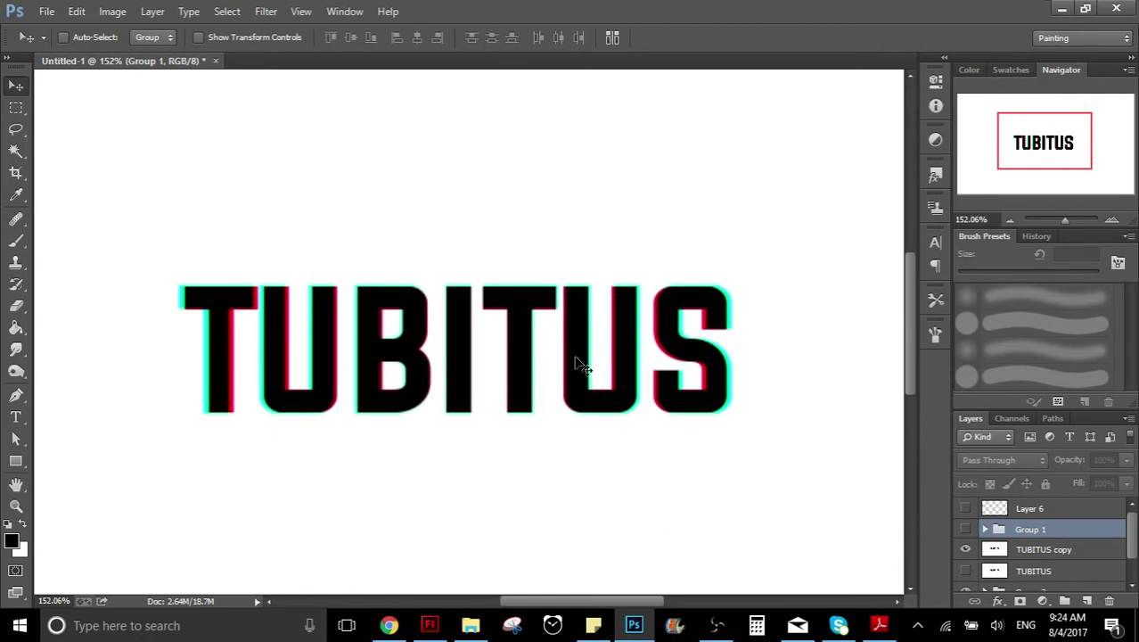
Nudge the TUBITUS text group right and zoom in to inspect its red and cyan fringes
key("Right")
key("Right")
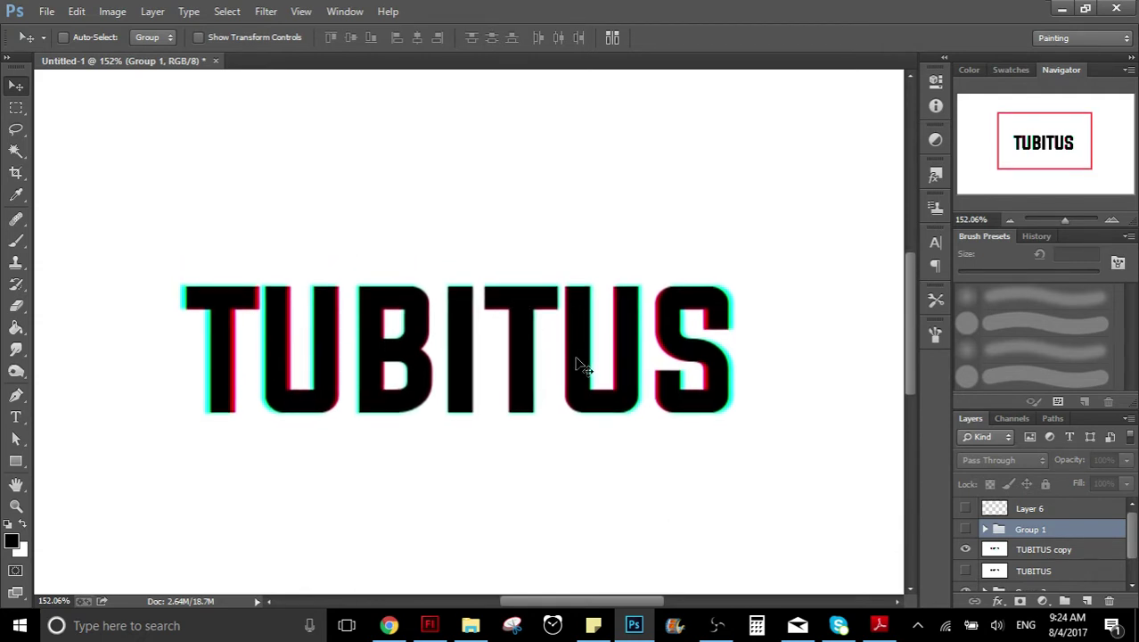
scroll(321, 324, "up", 5)
scroll(297, 326, "down", 2)
scroll(373, 387, "left", 3)
scroll(374, 387, "up", 2)
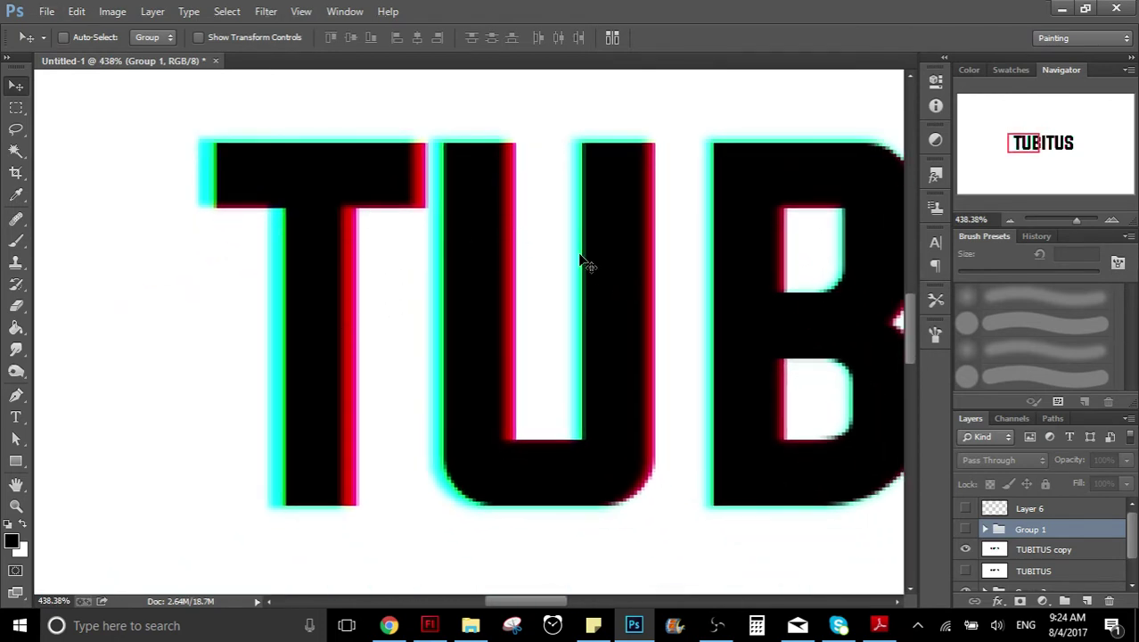
left_click_drag(585, 257, 449, 278)
scroll(603, 293, "down", 3)
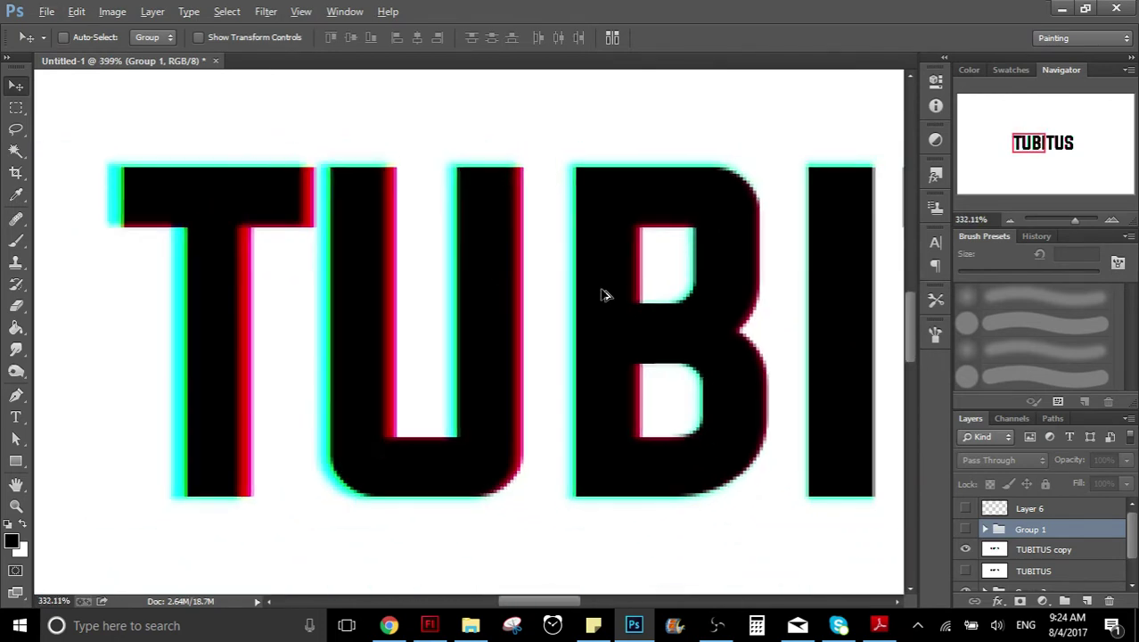
left_click_drag(659, 293, 440, 309)
scroll(517, 311, "down", 1)
left_click_drag(636, 313, 556, 313)
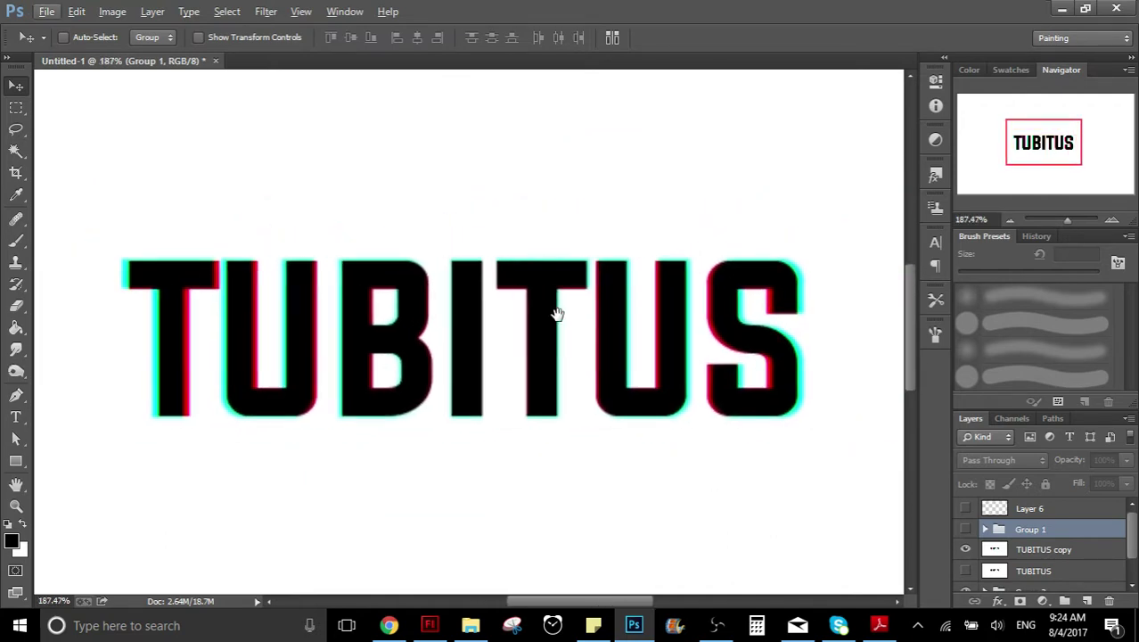
Compare the green/magenta text group with the sliced Layer 6 version, then hide both
key("ctrl+alt+z")
key("ctrl+alt+z")
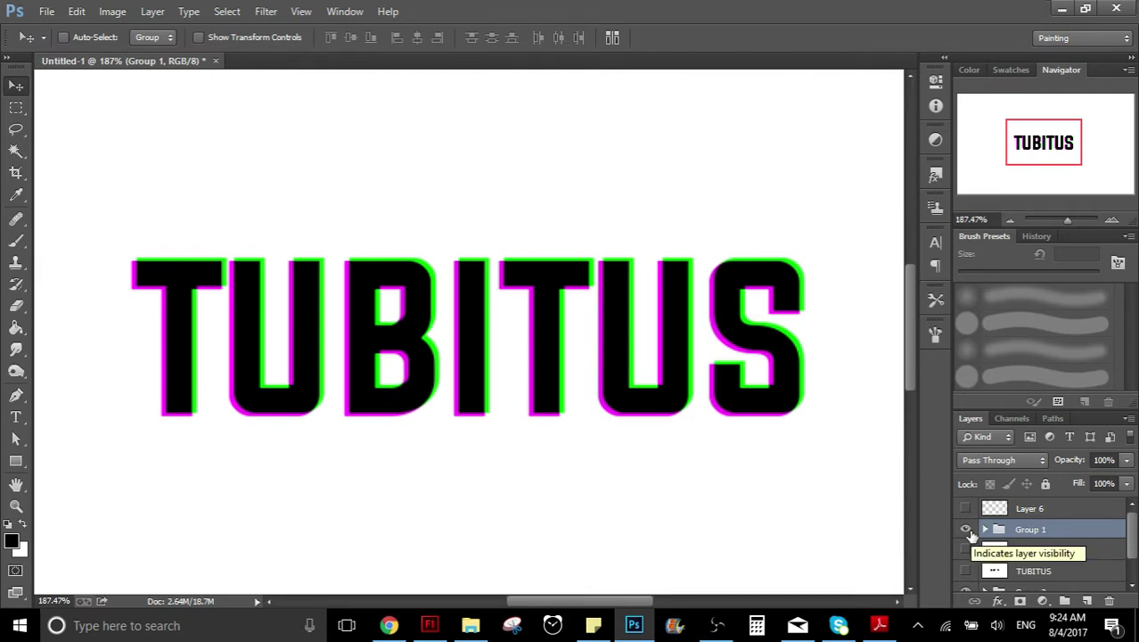
left_click(967, 530)
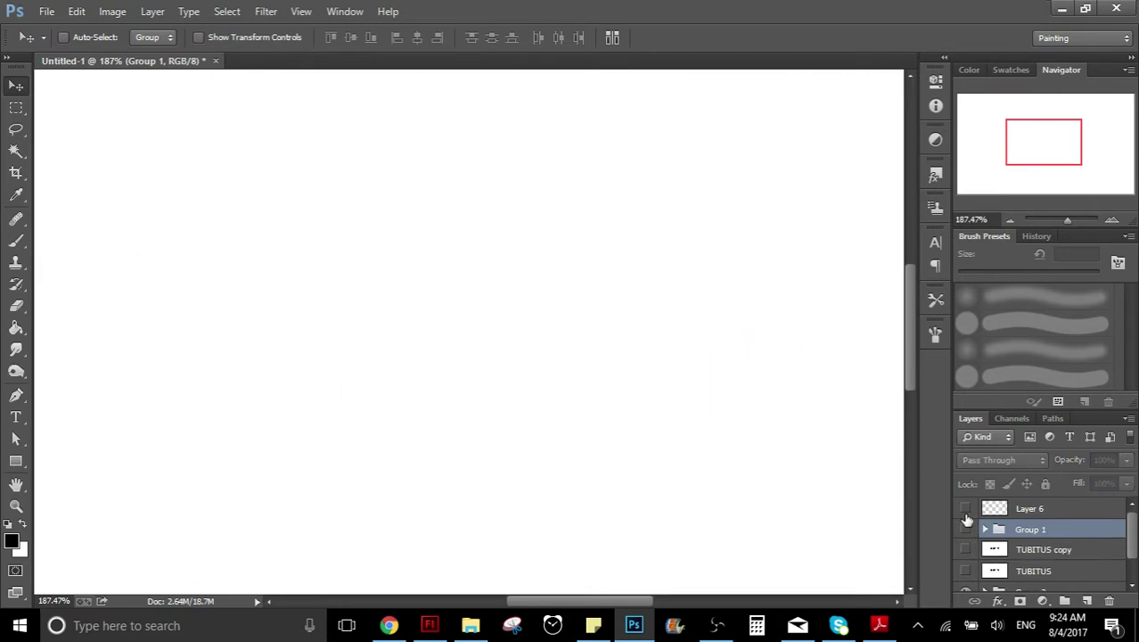
left_click(966, 512)
left_click_drag(511, 384, 337, 379)
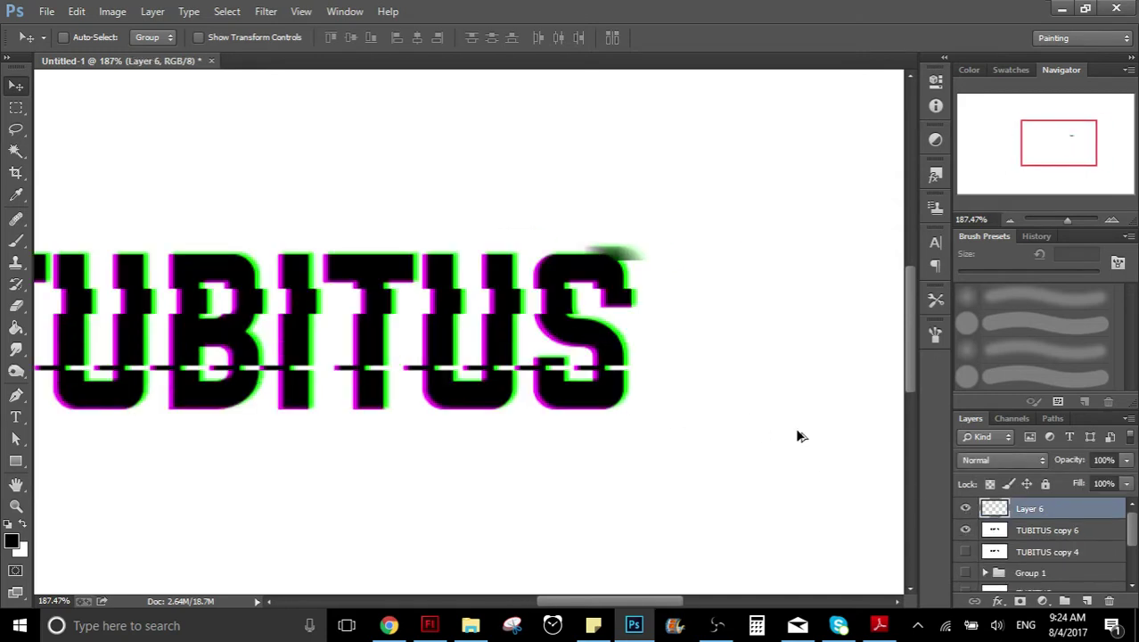
left_click_drag(507, 401, 709, 420)
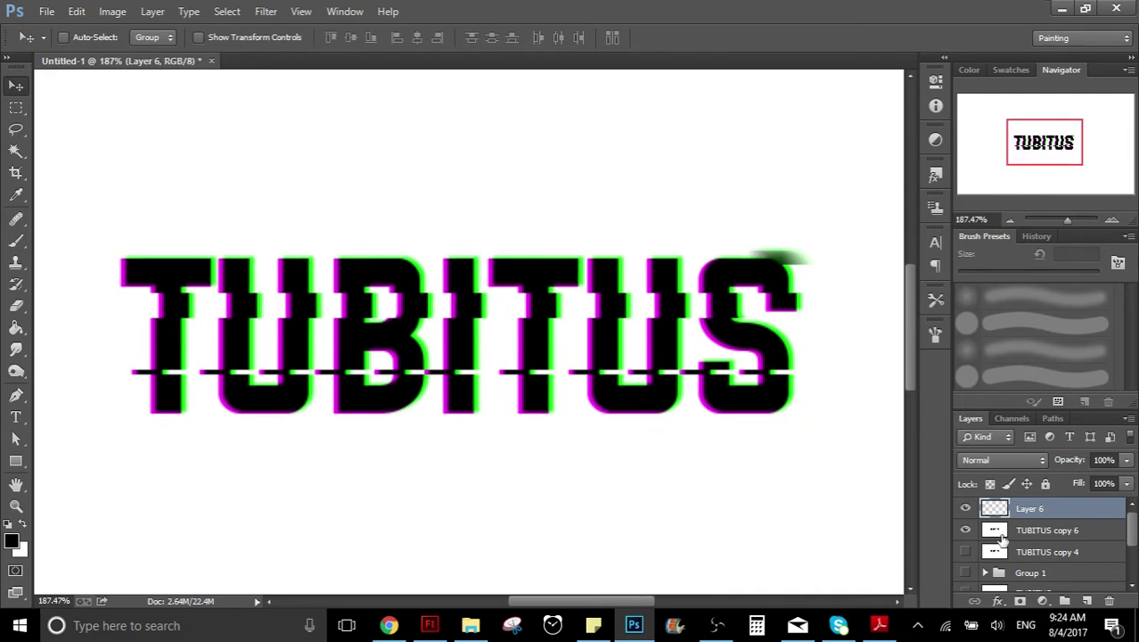
left_click_drag(1002, 538, 1039, 546)
Delete the TUBITUS copy 4, Layer 6 and TUBITUS copy 6 layers
left_click(1040, 551)
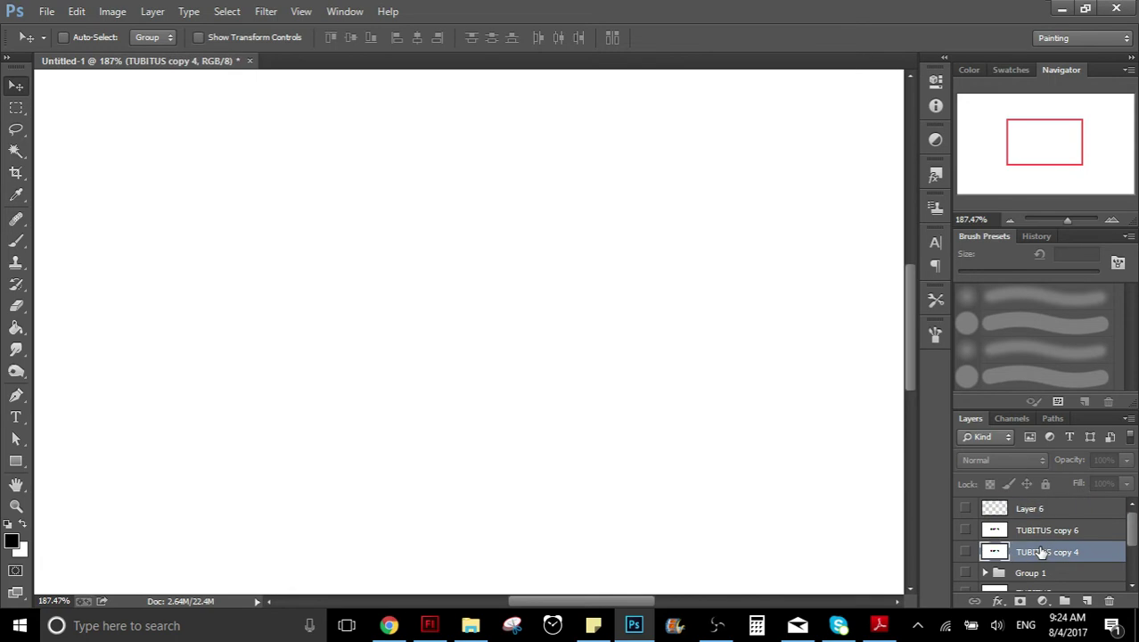
key("Delete")
left_click(1025, 530)
left_click(1030, 509, "shift")
right_click(1030, 510)
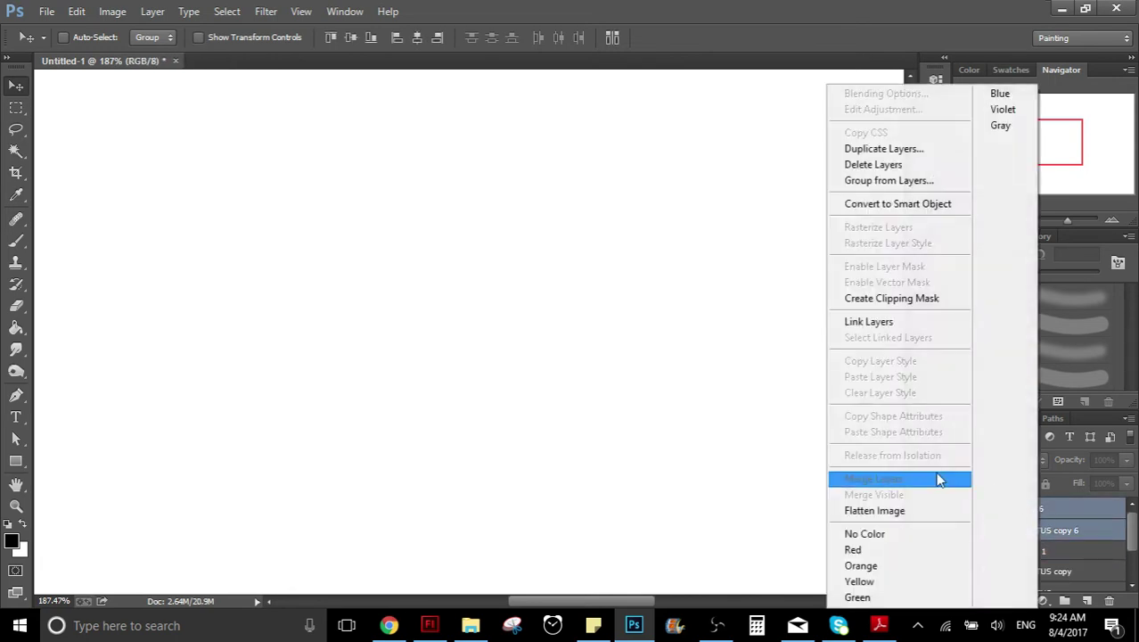
left_click(1073, 509)
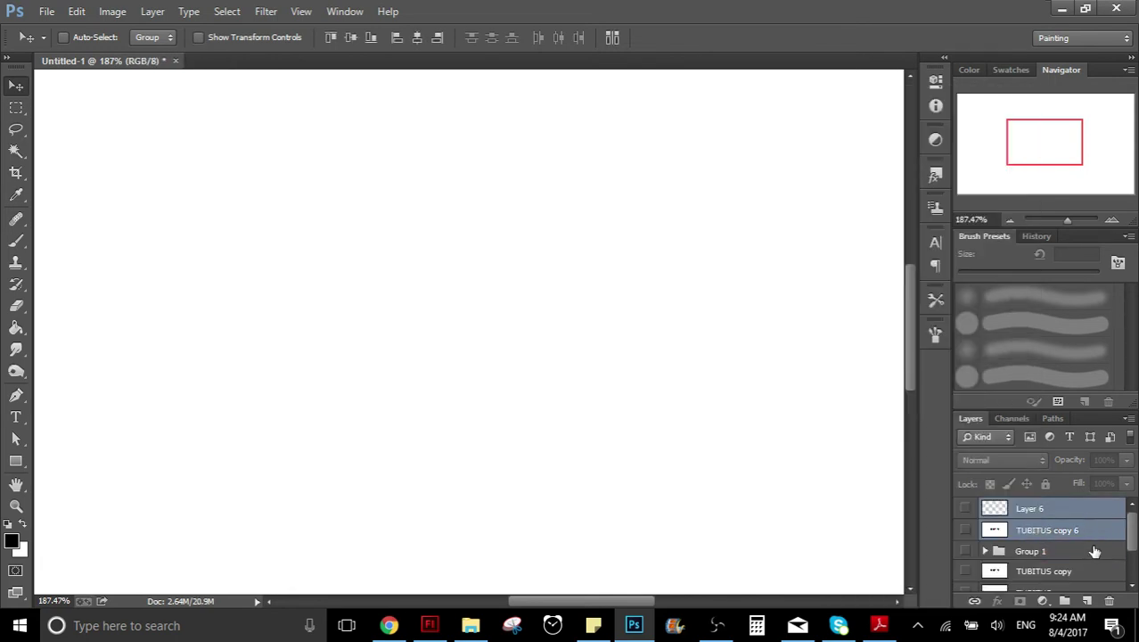
key("ctrl+e")
key("ctrl+z")
key("Delete")
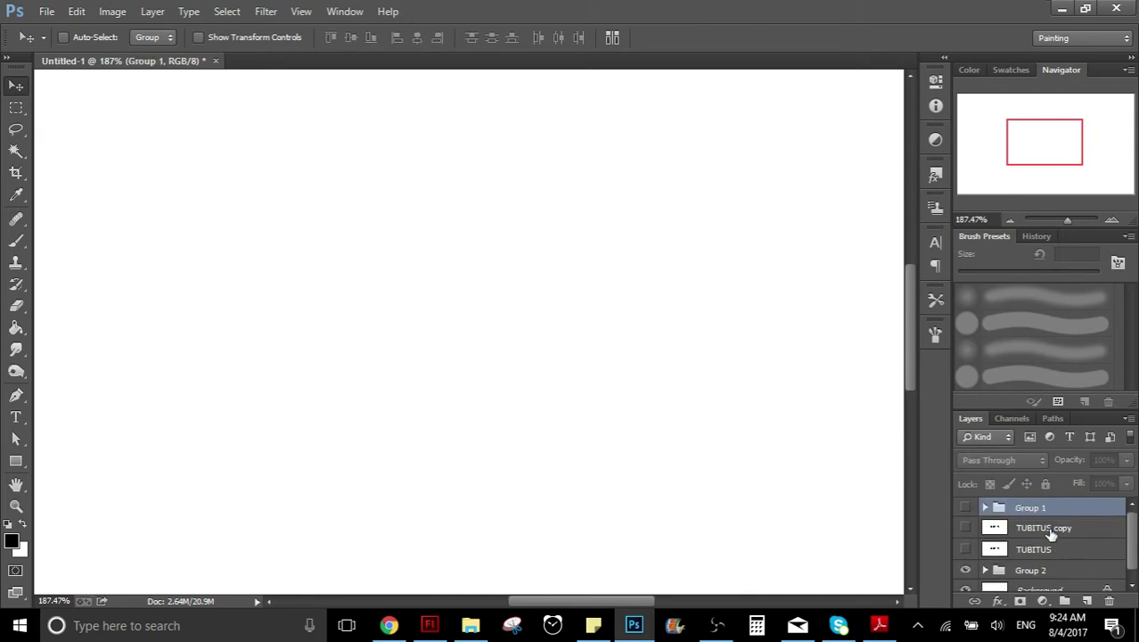
Toggle visibility of the TUBITUS copy and TUBITUS layers, leaving the canvas white
left_click(1053, 528)
left_click_drag(965, 528, 970, 543)
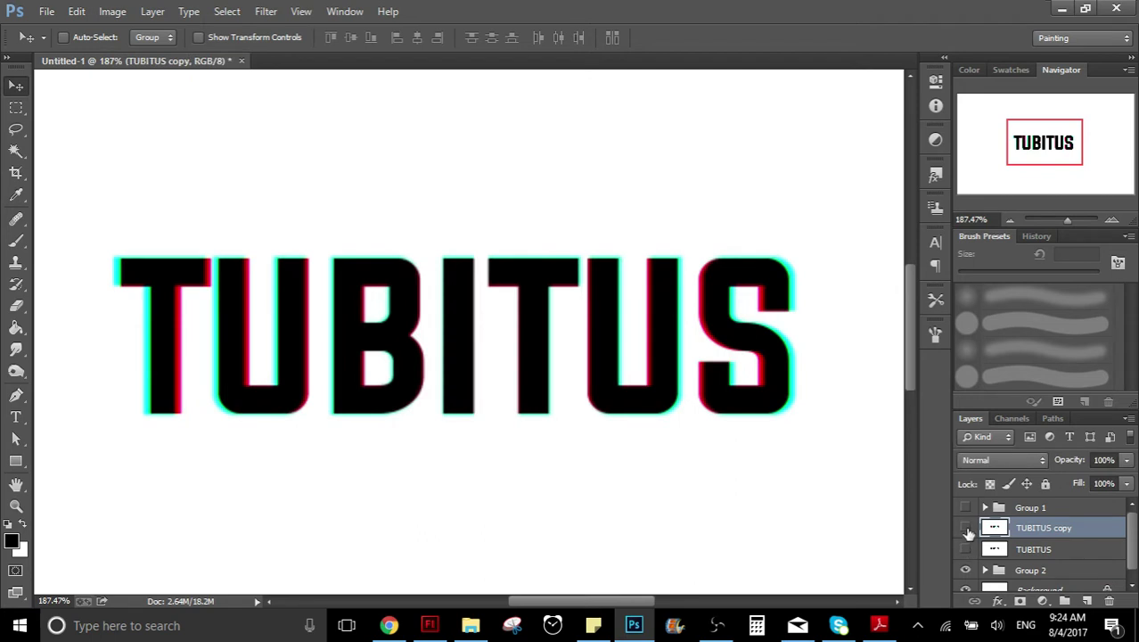
scroll(988, 560, "down", 1)
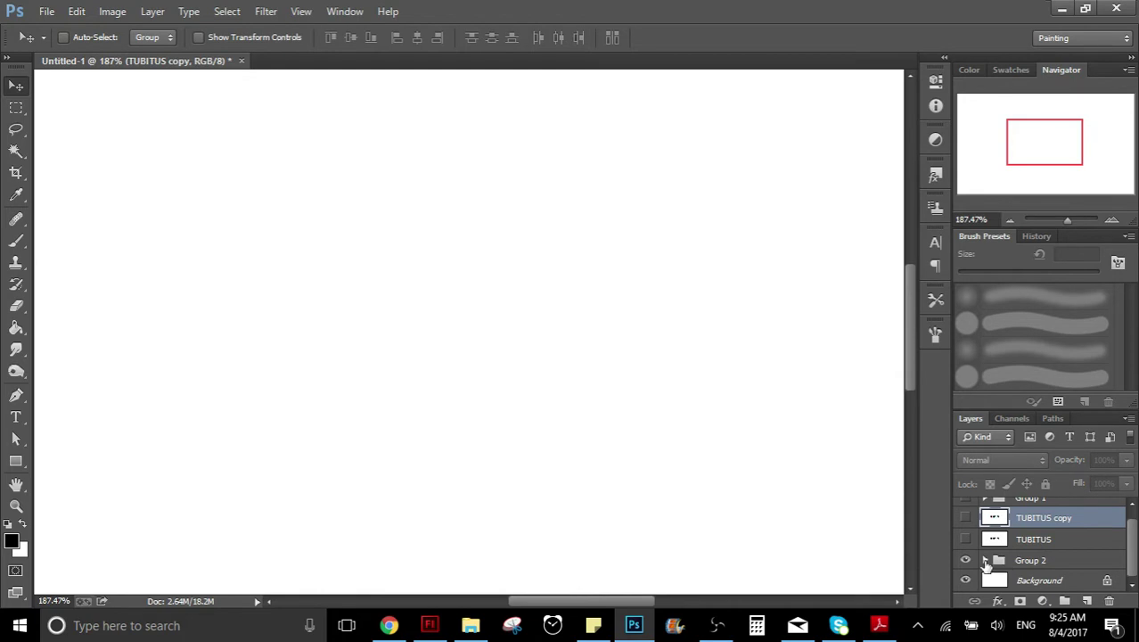
left_click(985, 560)
scroll(990, 552, "down", 1)
left_click(966, 543)
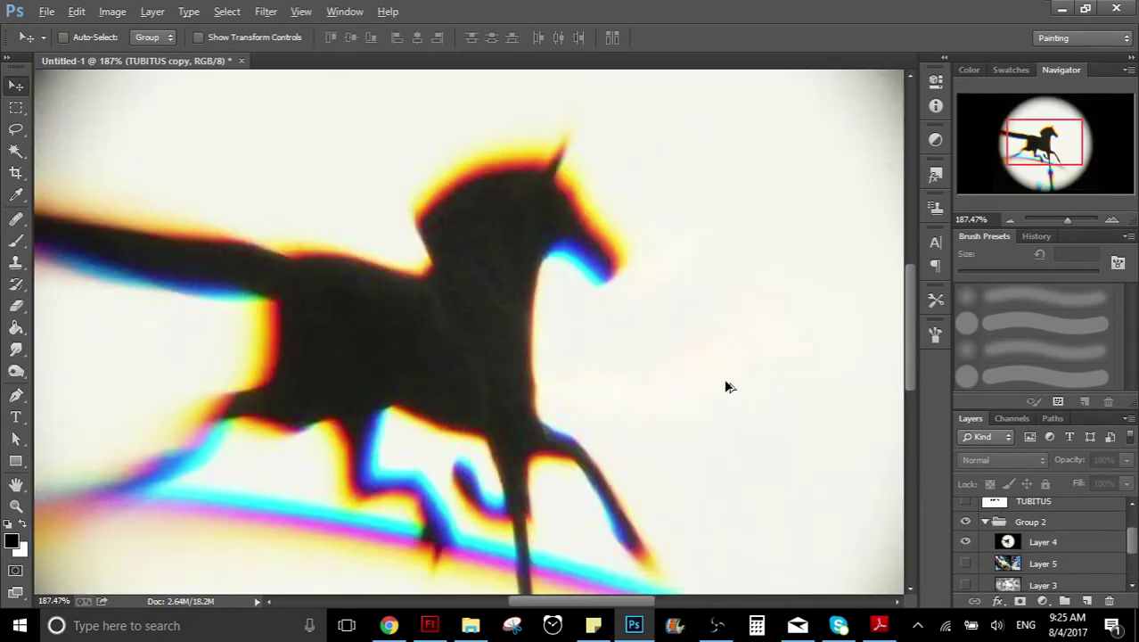
key("ctrl+0")
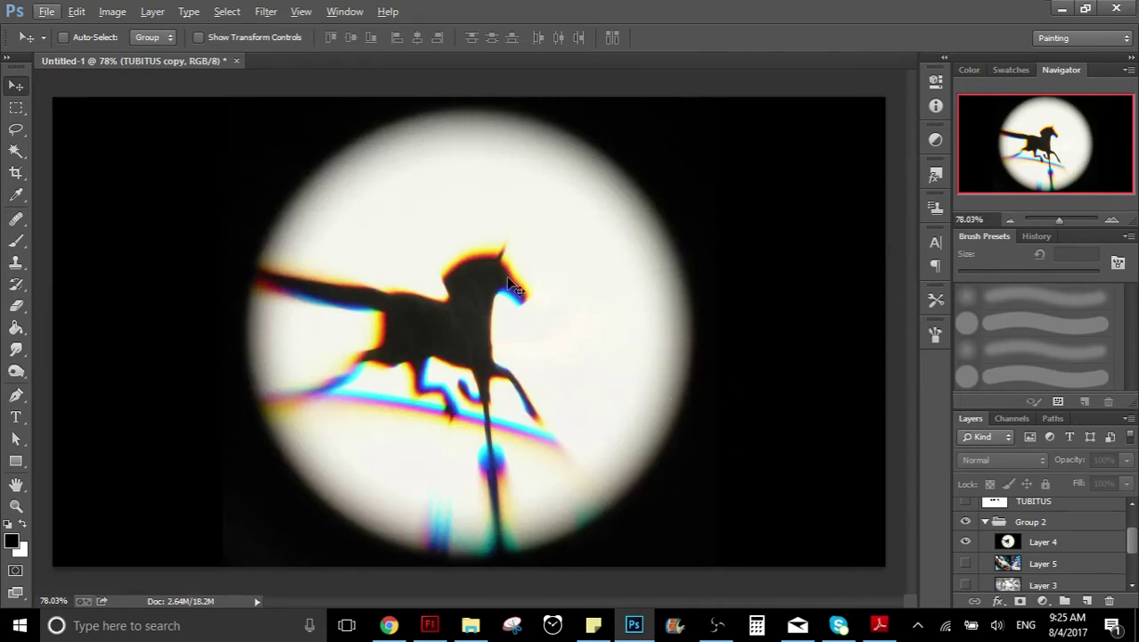
key("ctrl+z")
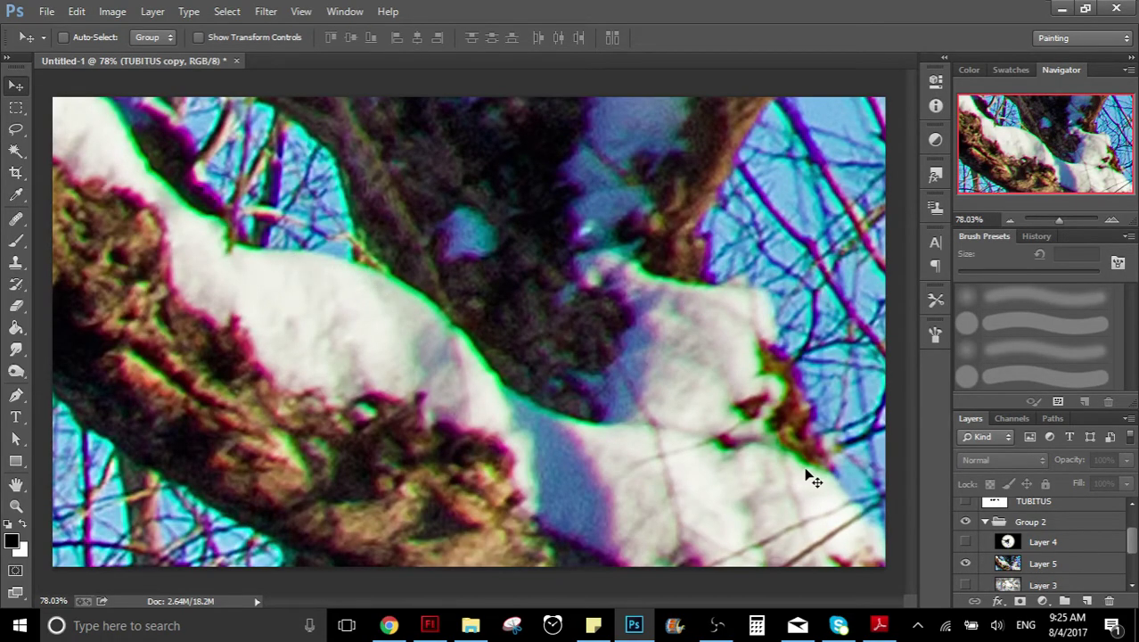
left_click(965, 564)
left_click(966, 584)
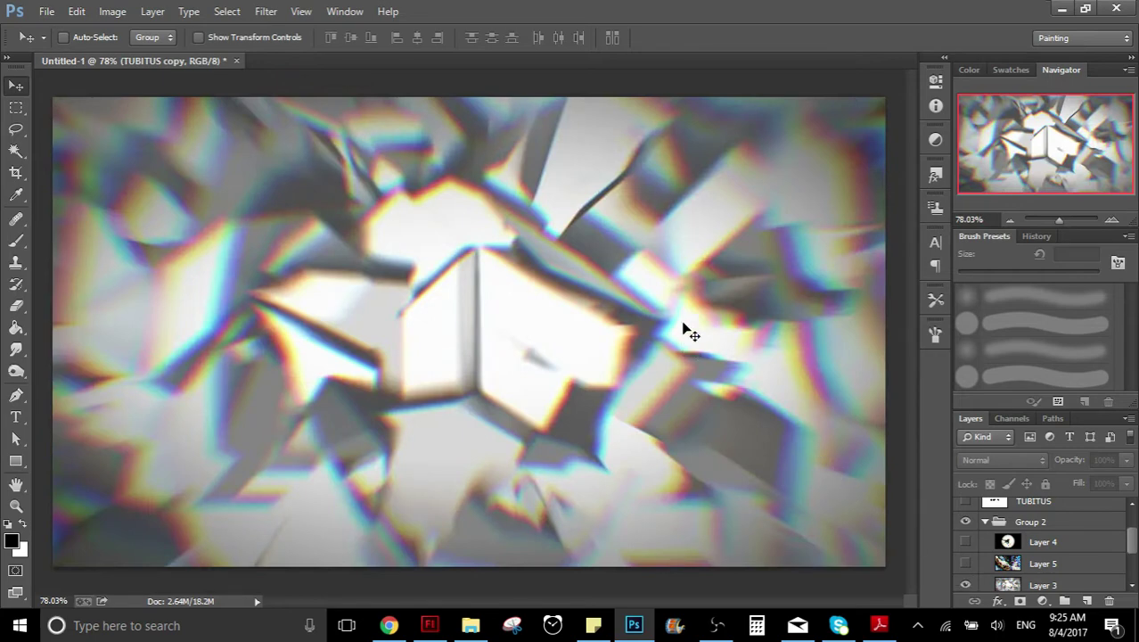
scroll(961, 562, "down", 3)
left_click(965, 528)
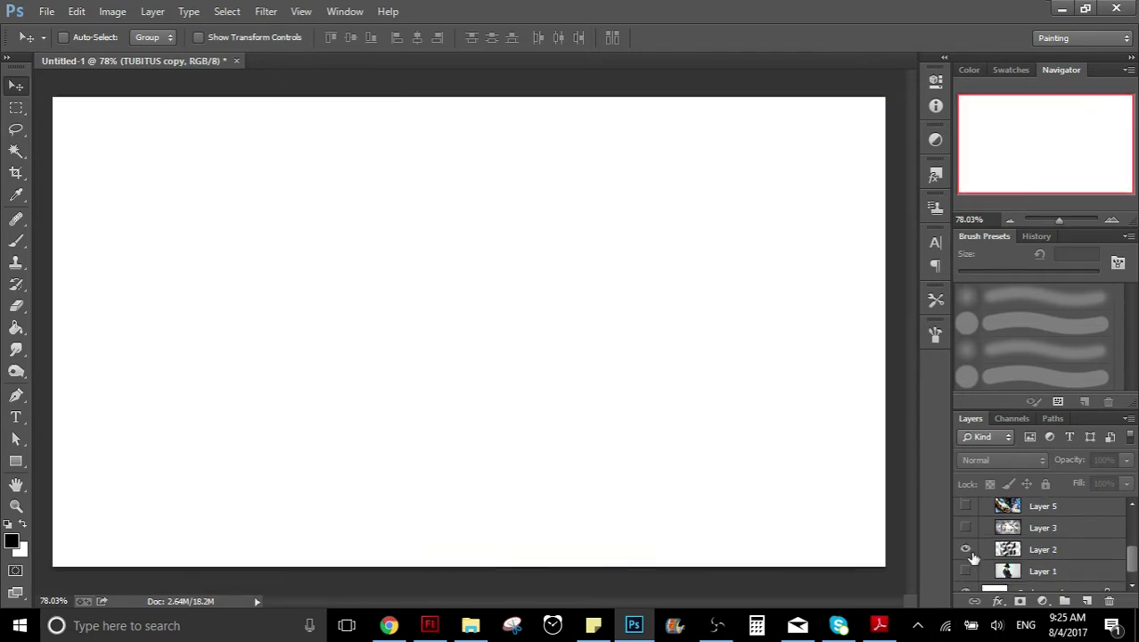
left_click(966, 549)
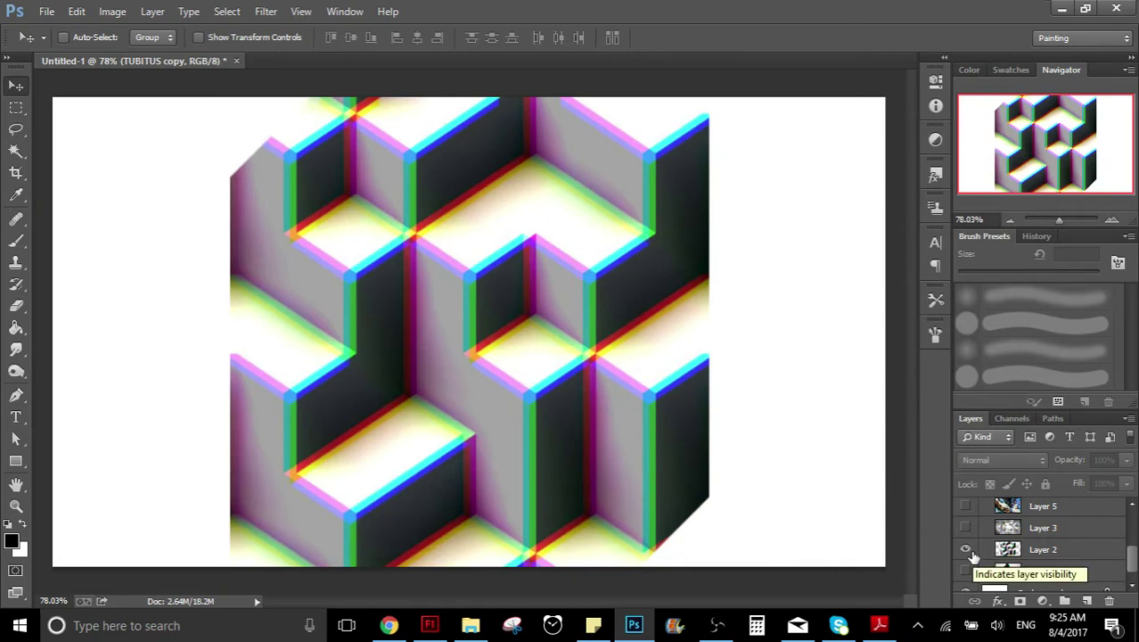
left_click(966, 549)
left_click(965, 570)
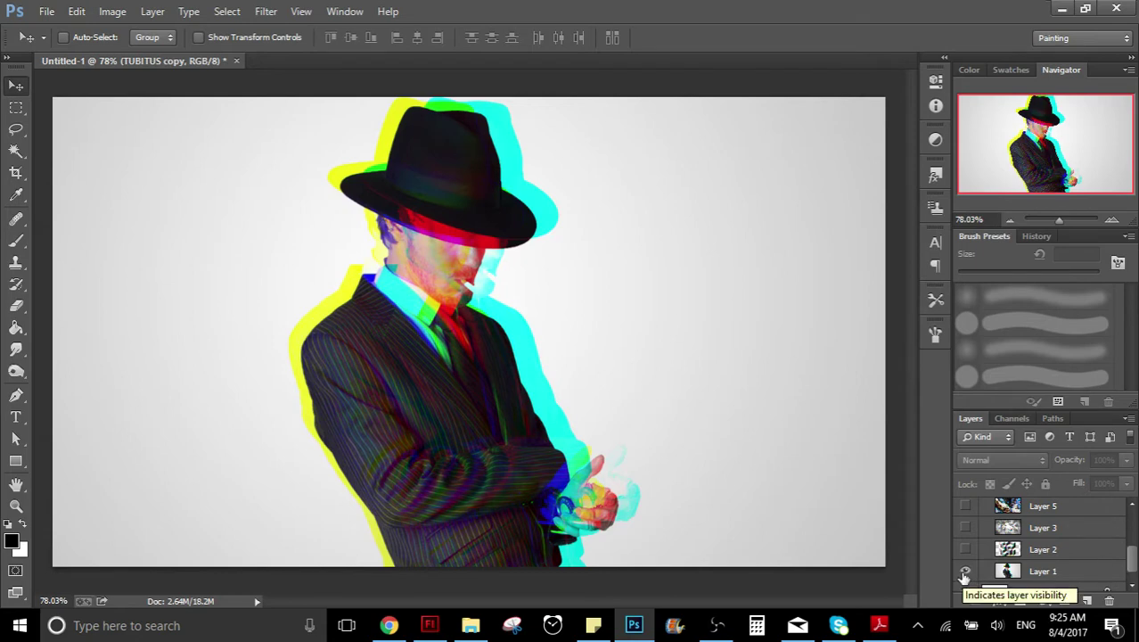
left_click(966, 570)
scroll(1059, 546, "up", 3)
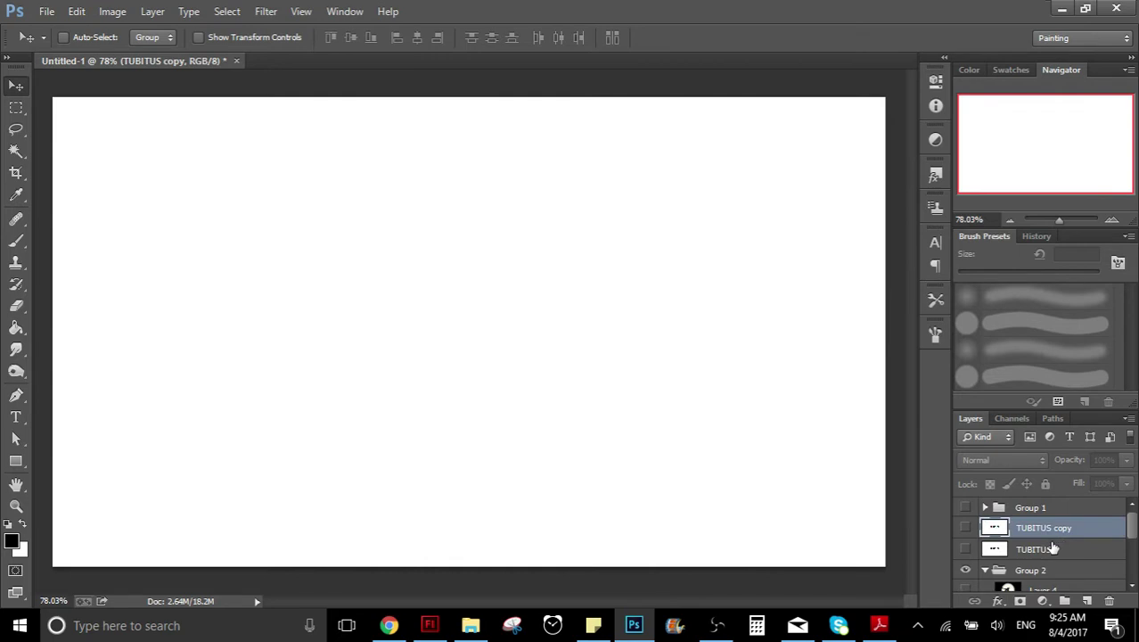
Select the plain TUBITUS layer and compare it against the offset TUBITUS copy
left_click(1053, 549)
left_click(966, 528)
left_click(965, 528)
left_click(966, 549)
left_click(966, 550)
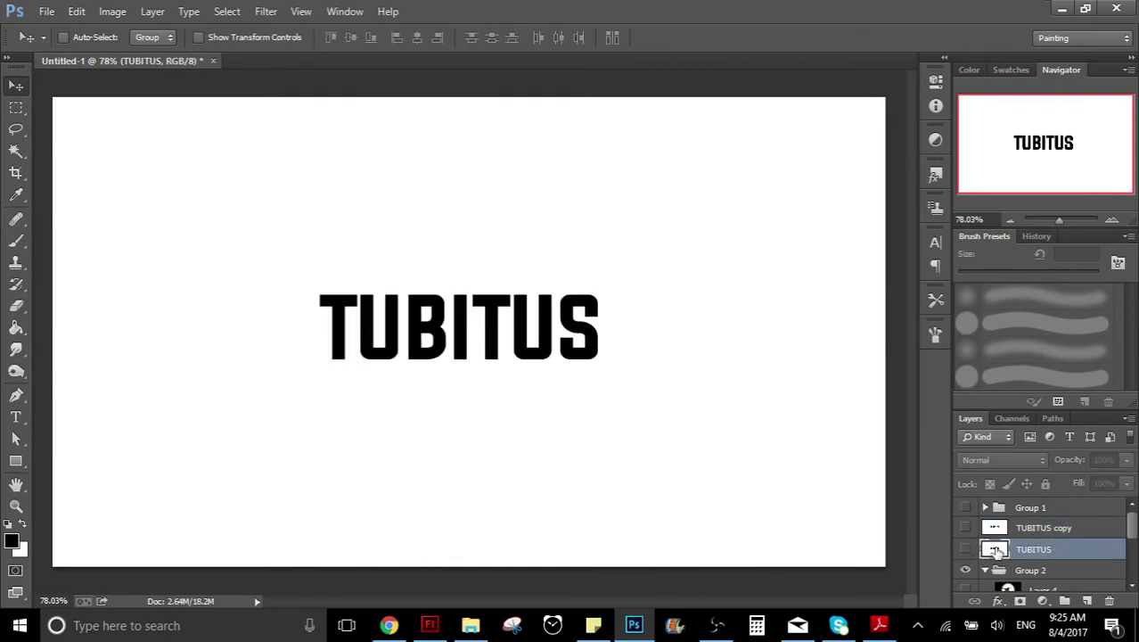
Duplicate TUBITUS as TUBITUS copy 4, move it to the top and show it
key("ctrl+j")
left_click_drag(1087, 555, 1075, 505)
key("ctrl+z")
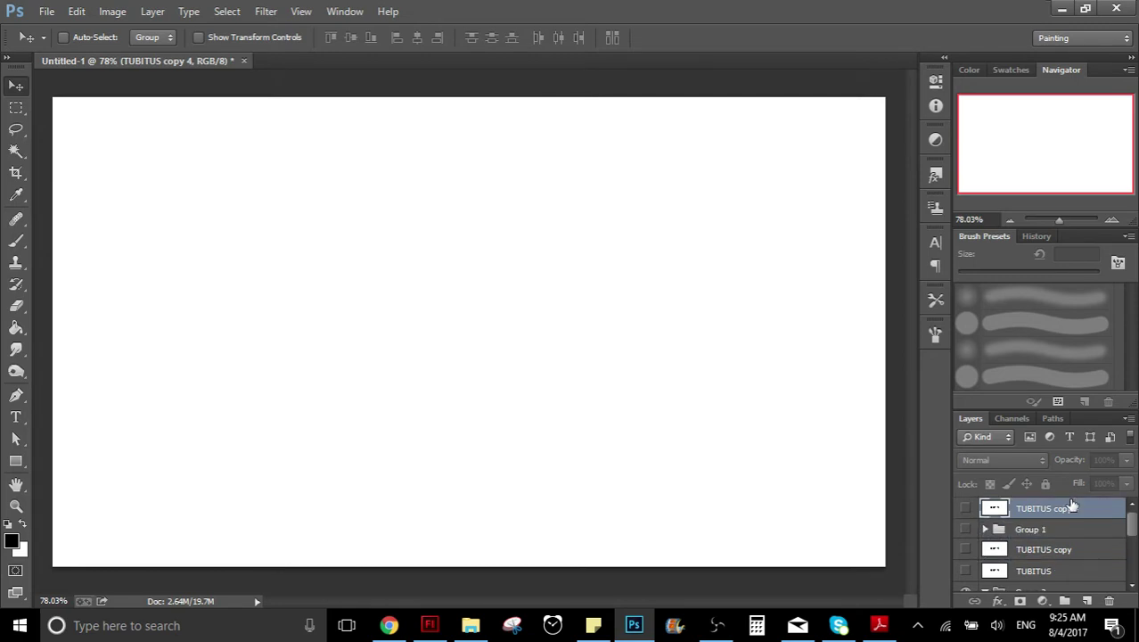
left_click(967, 508)
scroll(463, 305, "up", 5)
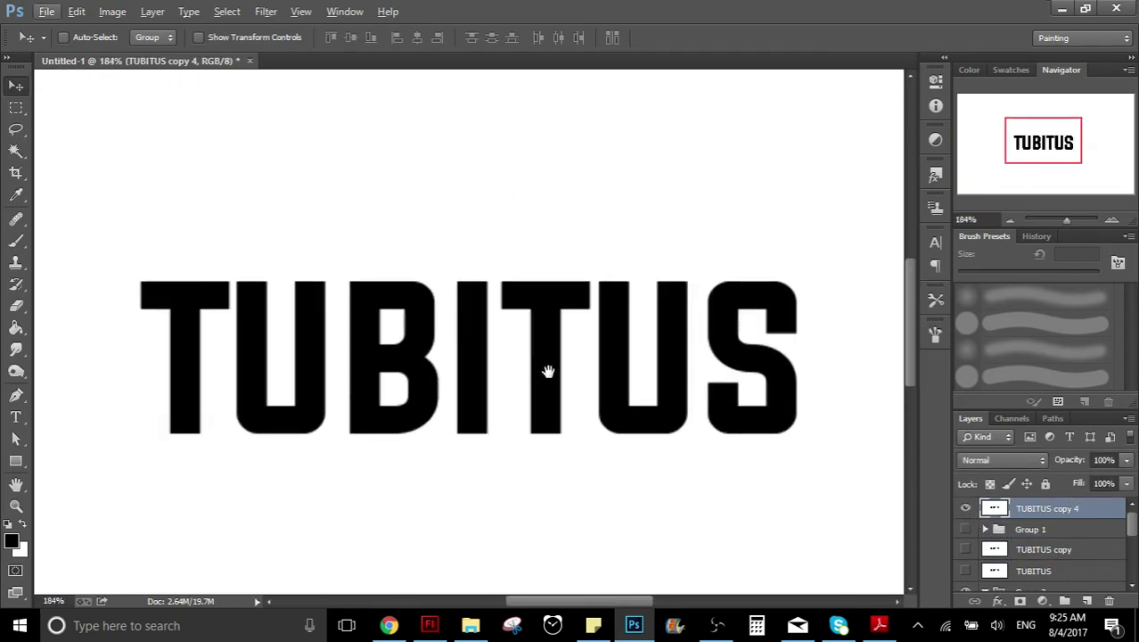
left_click_drag(548, 371, 531, 322)
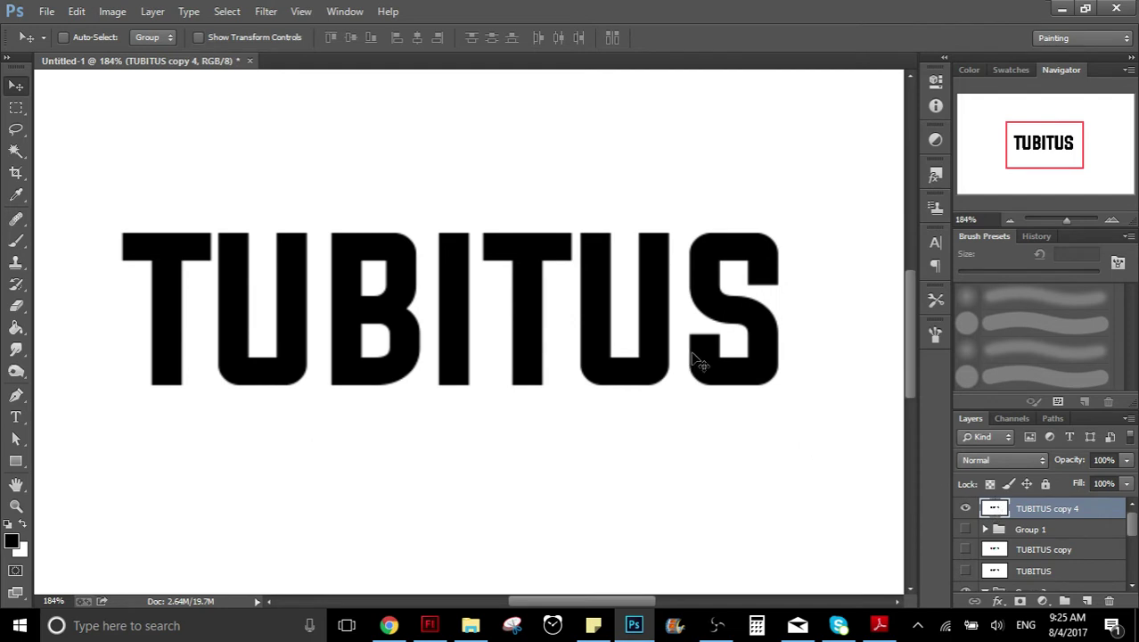
Toggle TUBITUS copy 4 off and on to compare, leaving the black text visible
scroll(1069, 580, "down", 5)
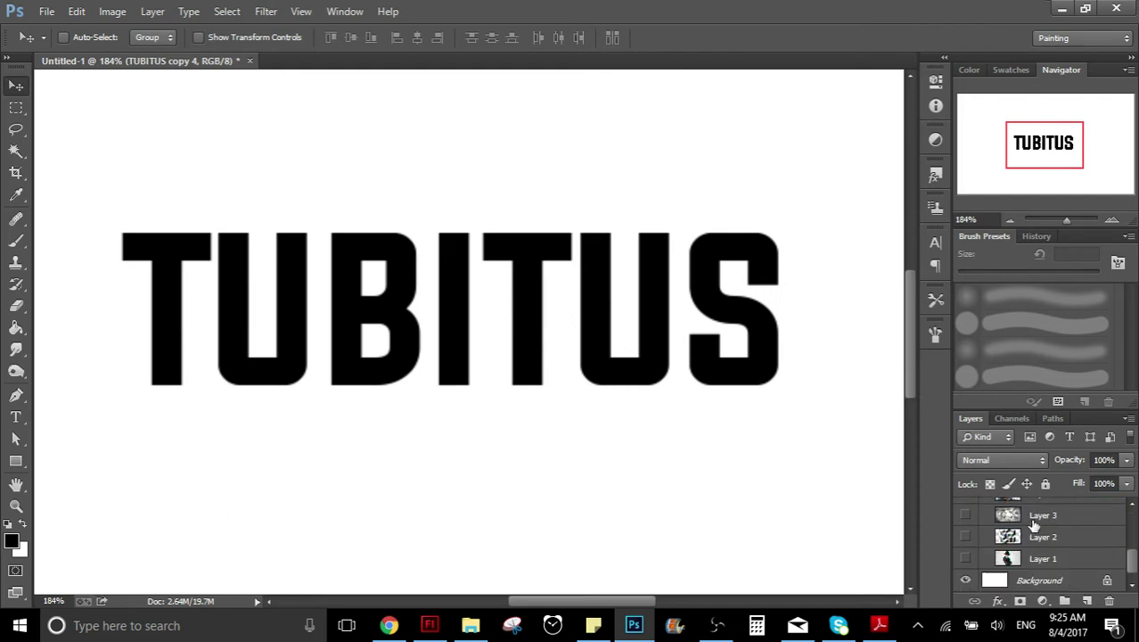
scroll(994, 560, "up", 3)
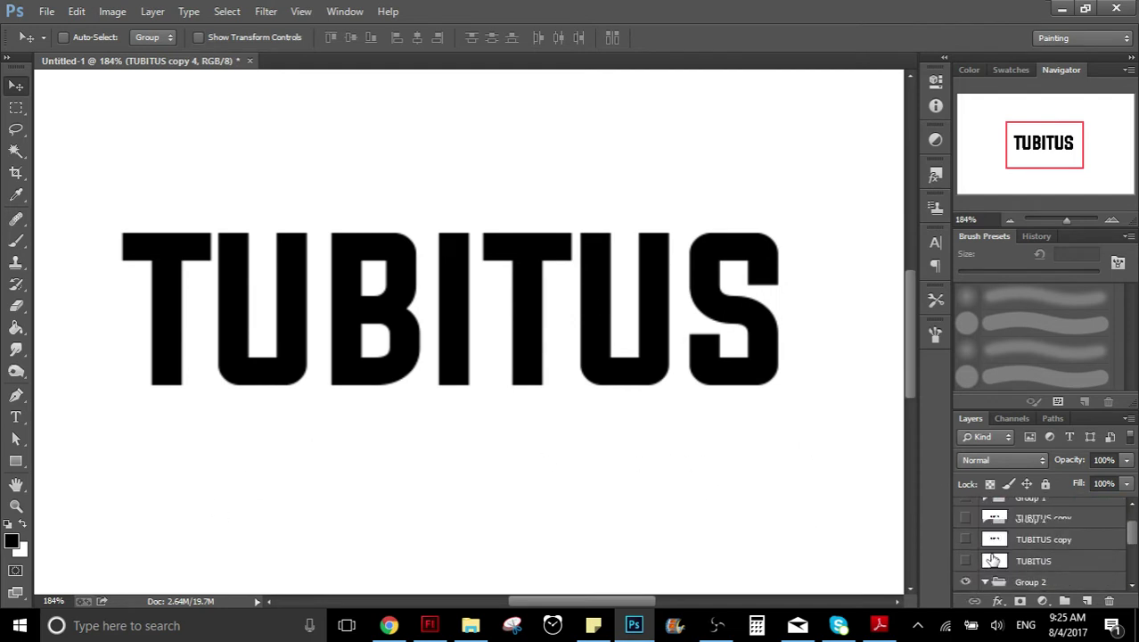
scroll(994, 560, "up", 2)
left_click(965, 509)
left_click(966, 508)
left_click(965, 508)
left_click(965, 508)
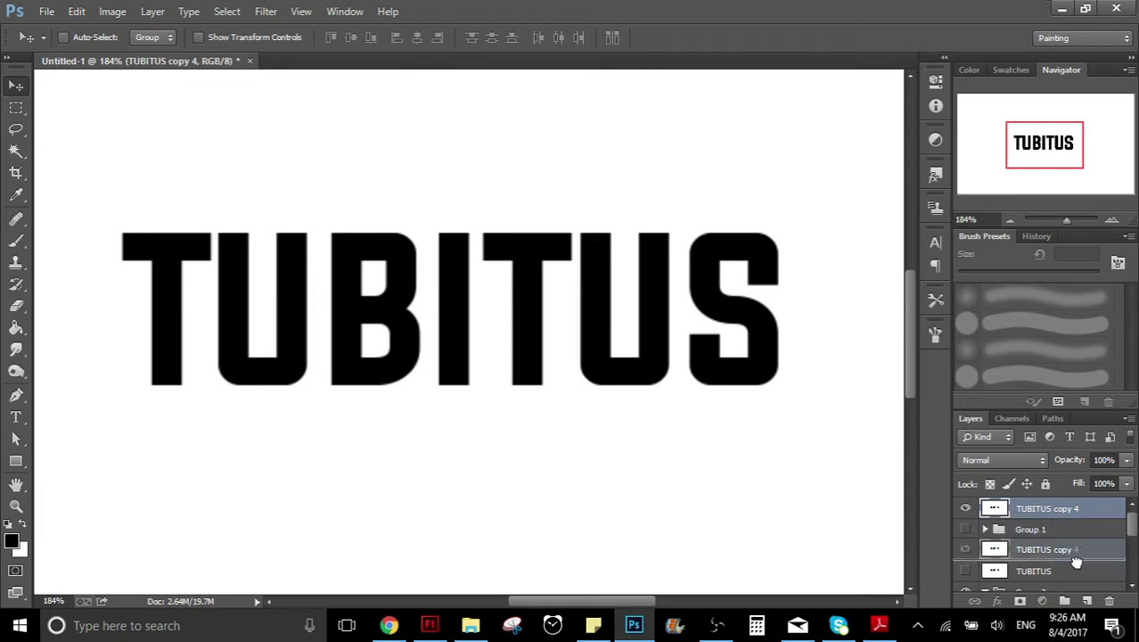
Duplicate TUBITUS copy 4, name the new layer 'first way' and move it below
key("ctrl+j")
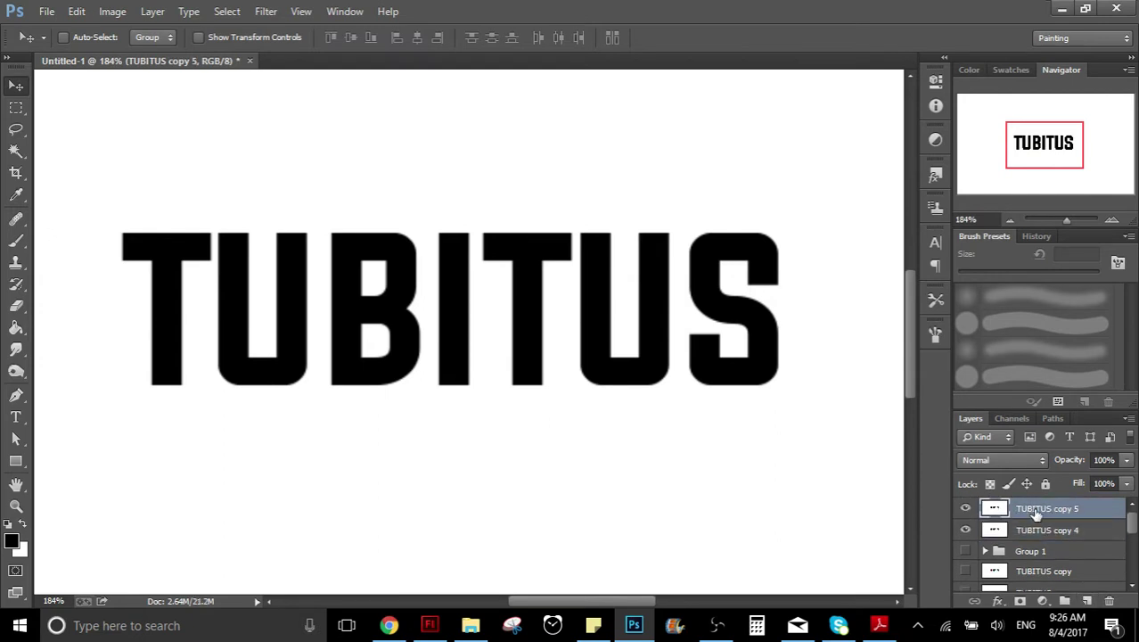
double_click(1037, 509)
type("first way")
key("Return")
left_click_drag(1036, 509, 1036, 534)
Rename TUBITUS copy 4 to 'second way', hide it, and select 'first way'
left_click(1041, 510)
double_click(1043, 510)
type("second way")
key("Return")
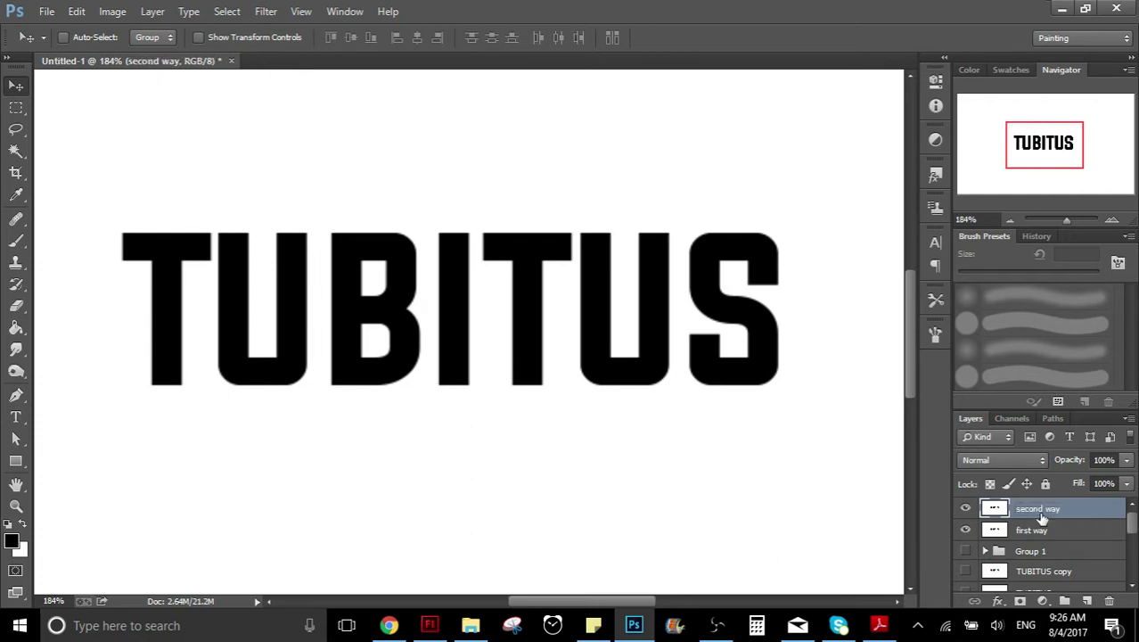
left_click(1045, 530)
left_click(966, 508)
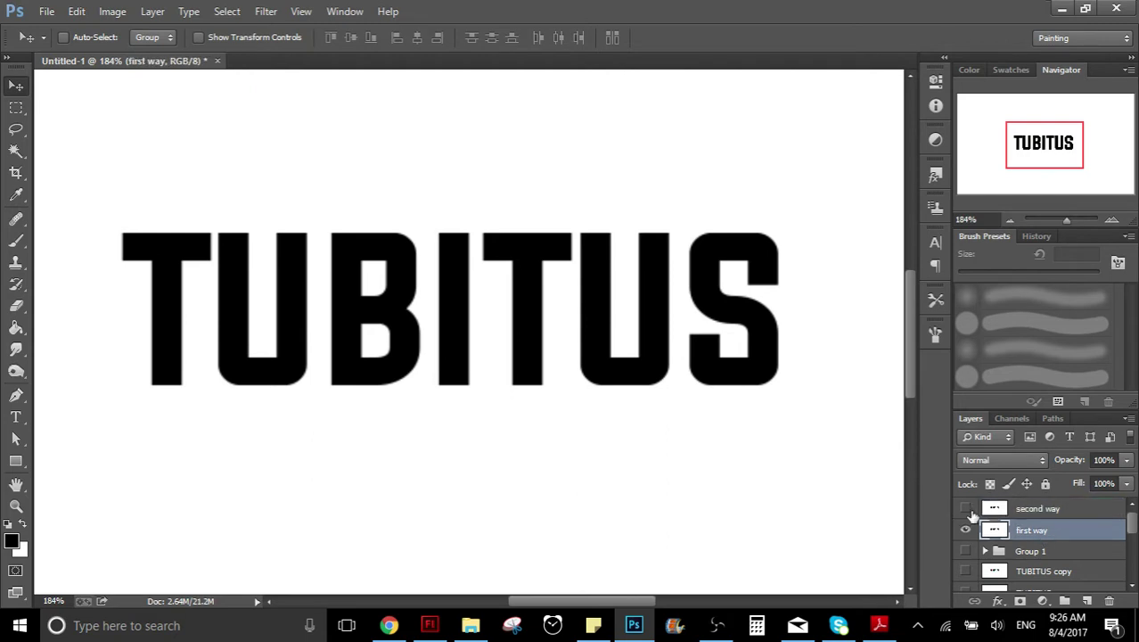
In Lens Correction's Custom tab, set Red/Cyan -100, Green/Magenta +100, Blue/Yellow +100
left_click(265, 12)
left_click(306, 125)
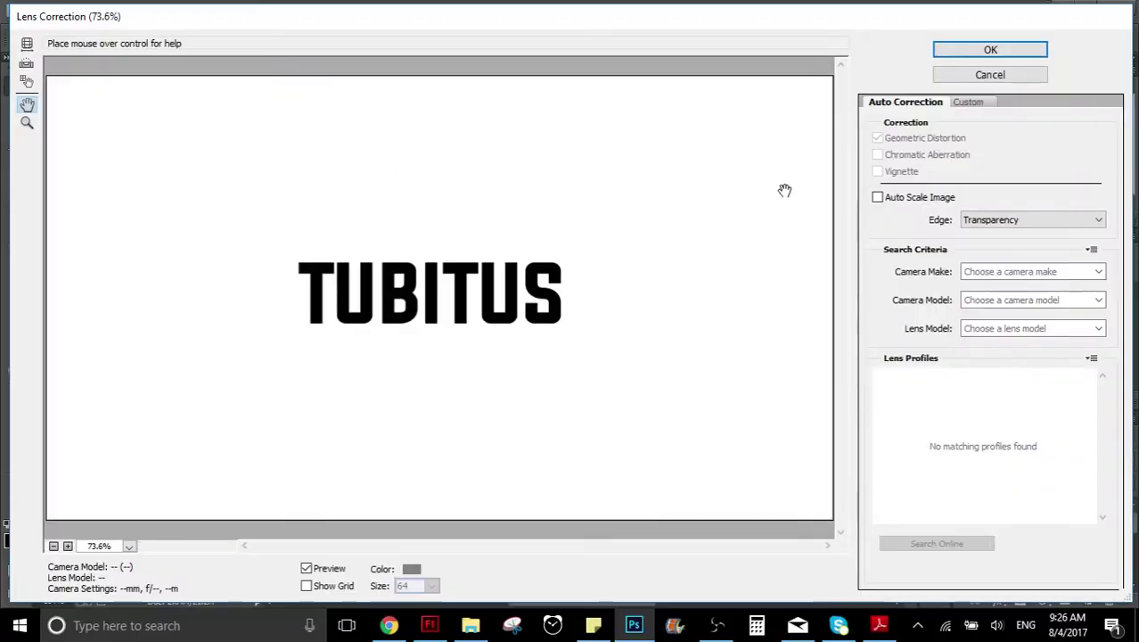
left_click(878, 199)
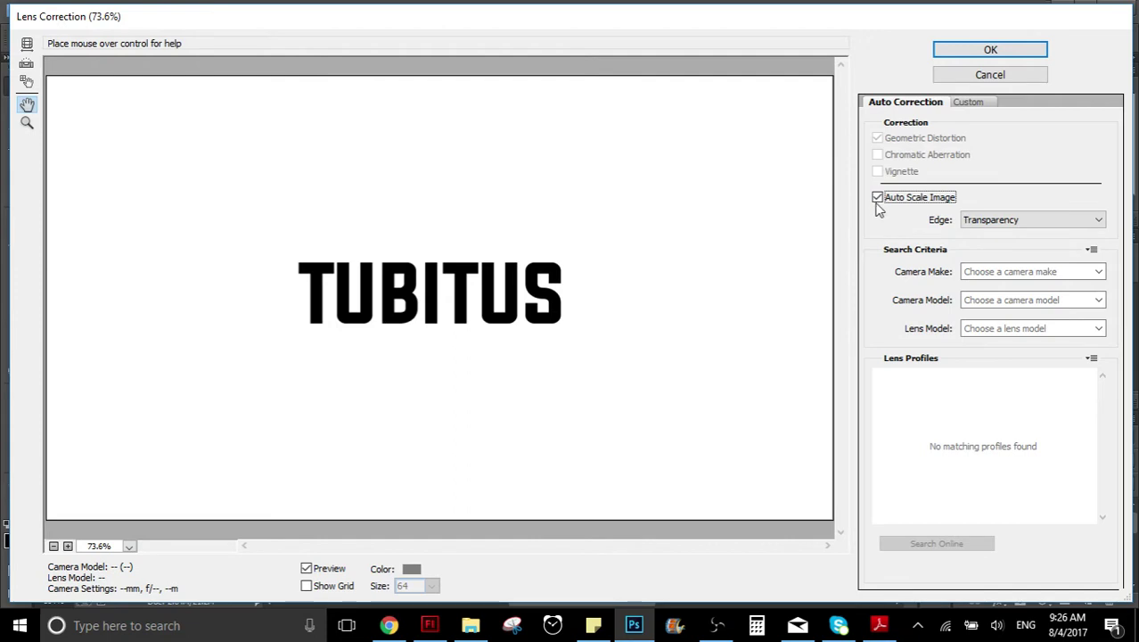
left_click(878, 200)
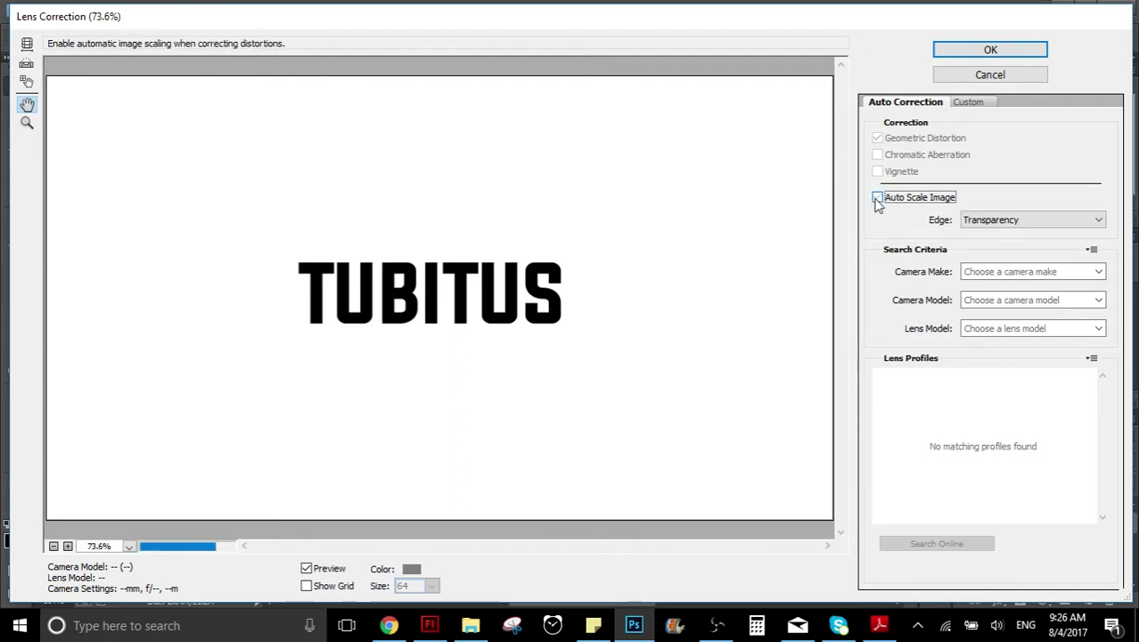
left_click(970, 103)
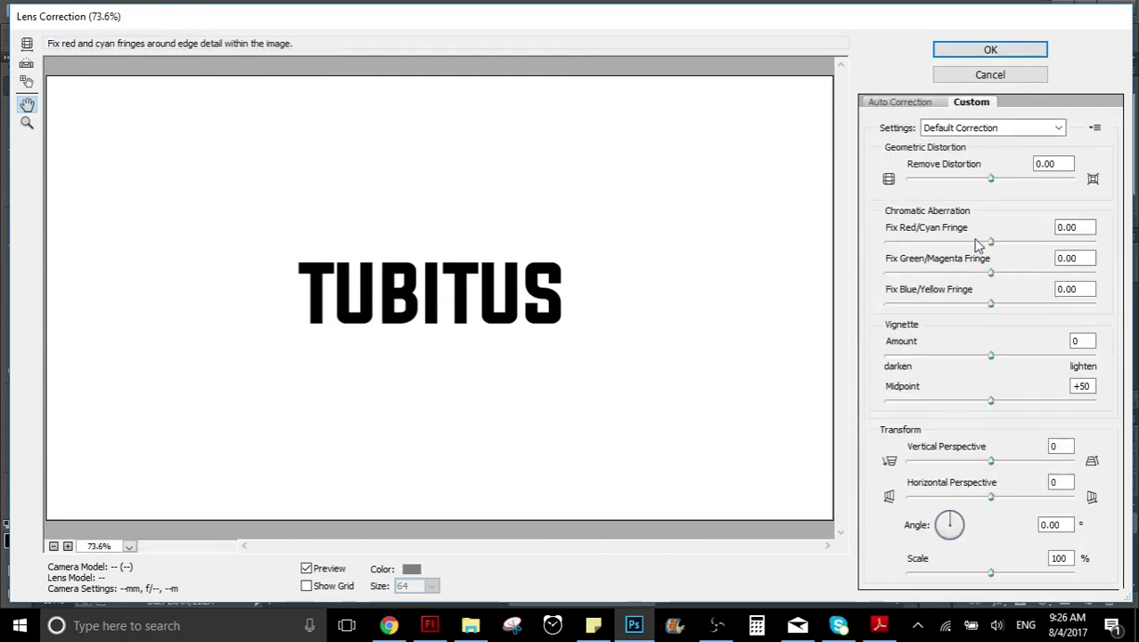
left_click_drag(991, 242, 910, 226)
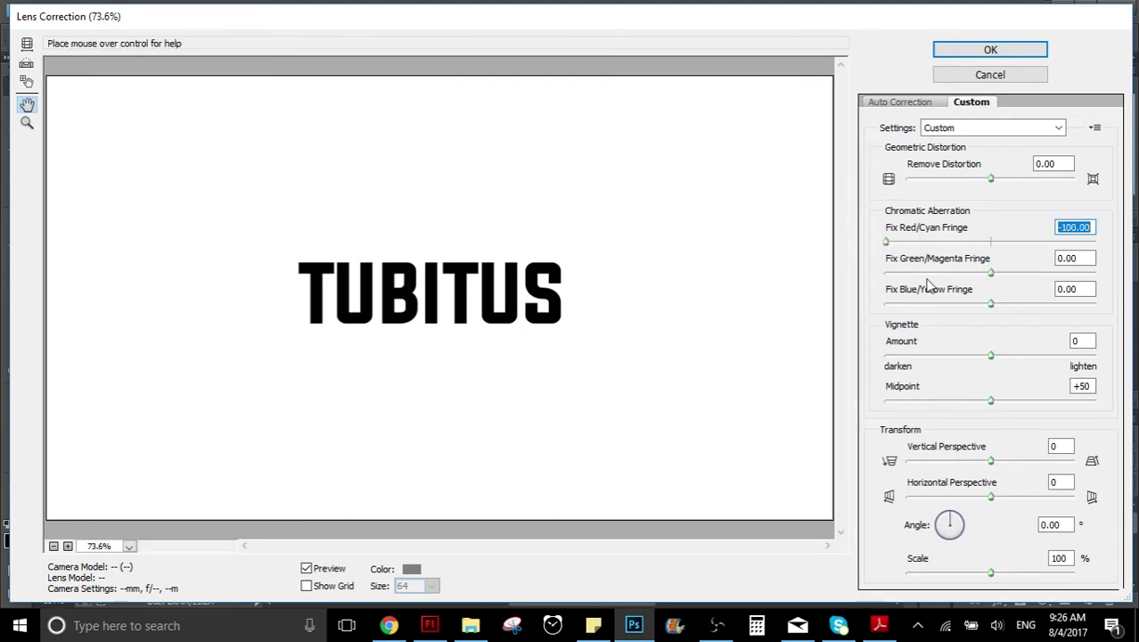
left_click_drag(993, 273, 1098, 273)
left_click(992, 303)
left_click_drag(1134, 314, 1129, 321)
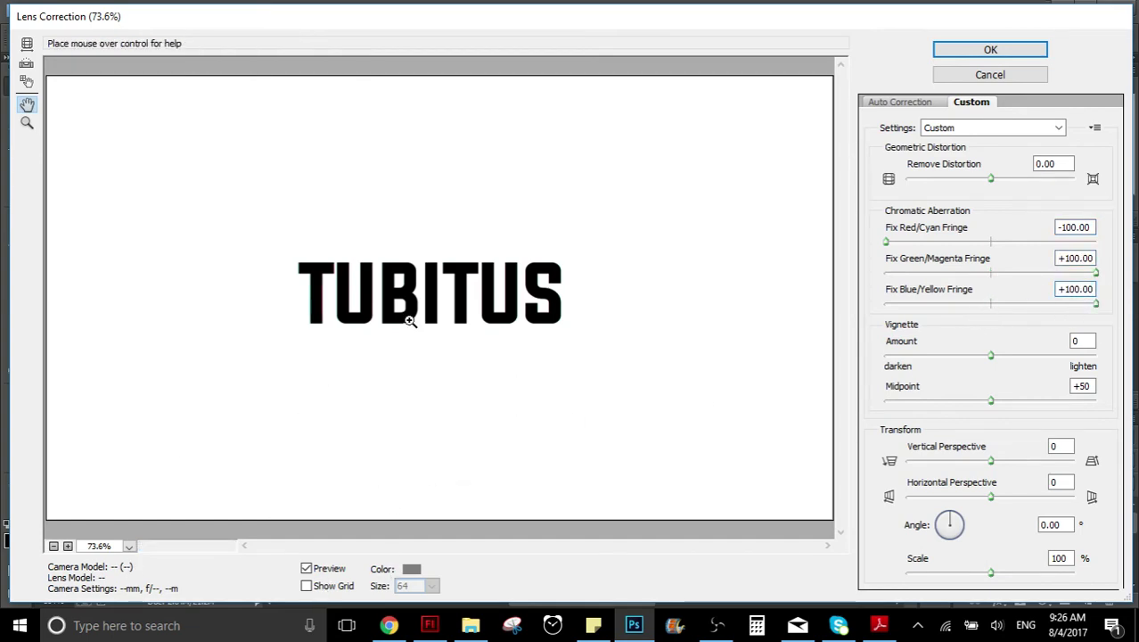
Magnify the preview and compare Blue/Yellow fringe at -100 versus +100, keeping +100
key("ctrl+plus")
key("ctrl+plus")
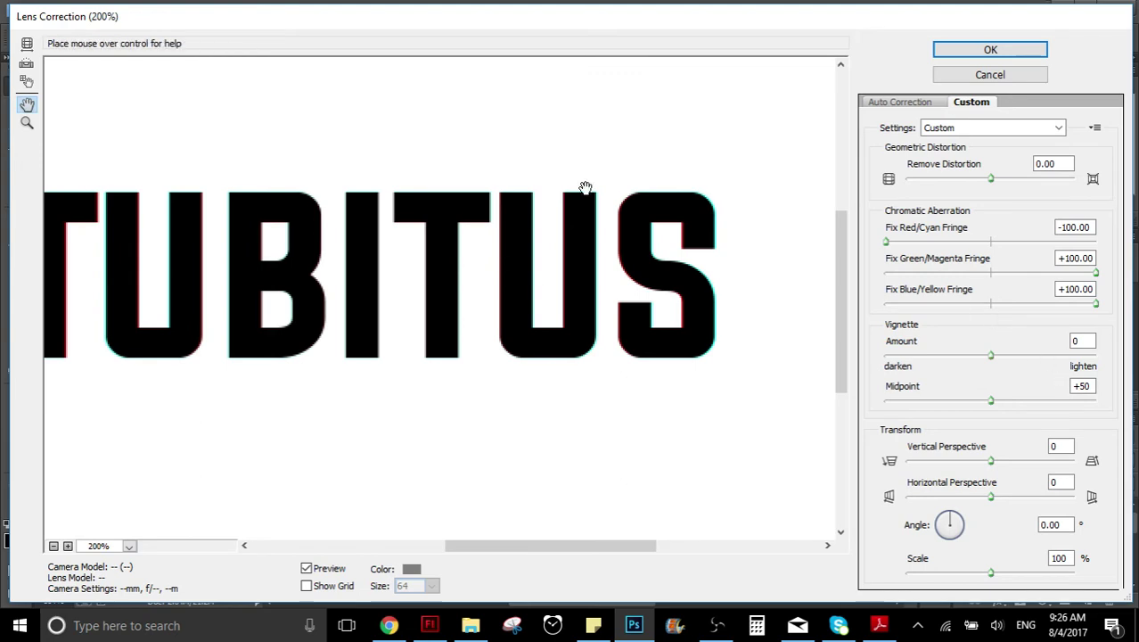
left_click_drag(387, 247, 561, 270)
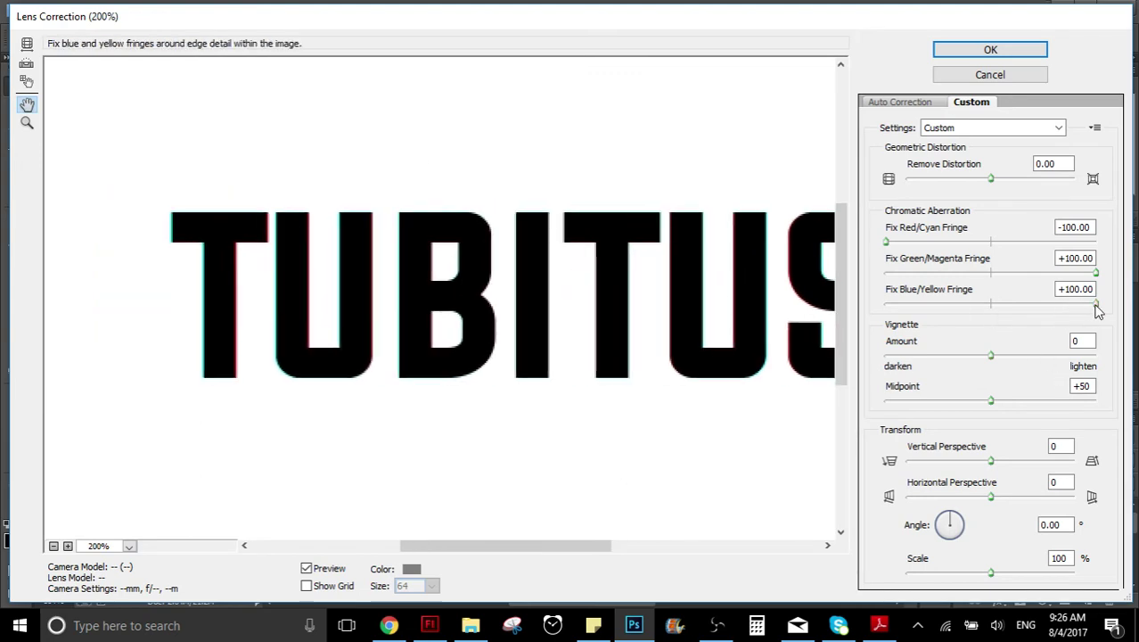
left_click_drag(1096, 304, 784, 323)
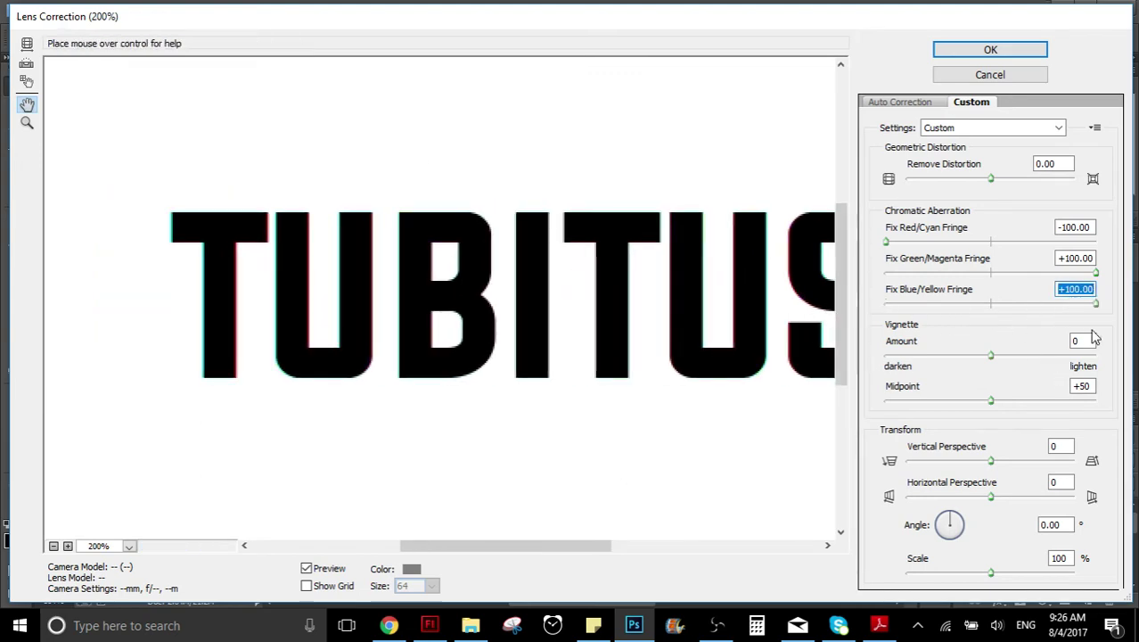
left_click(1096, 304)
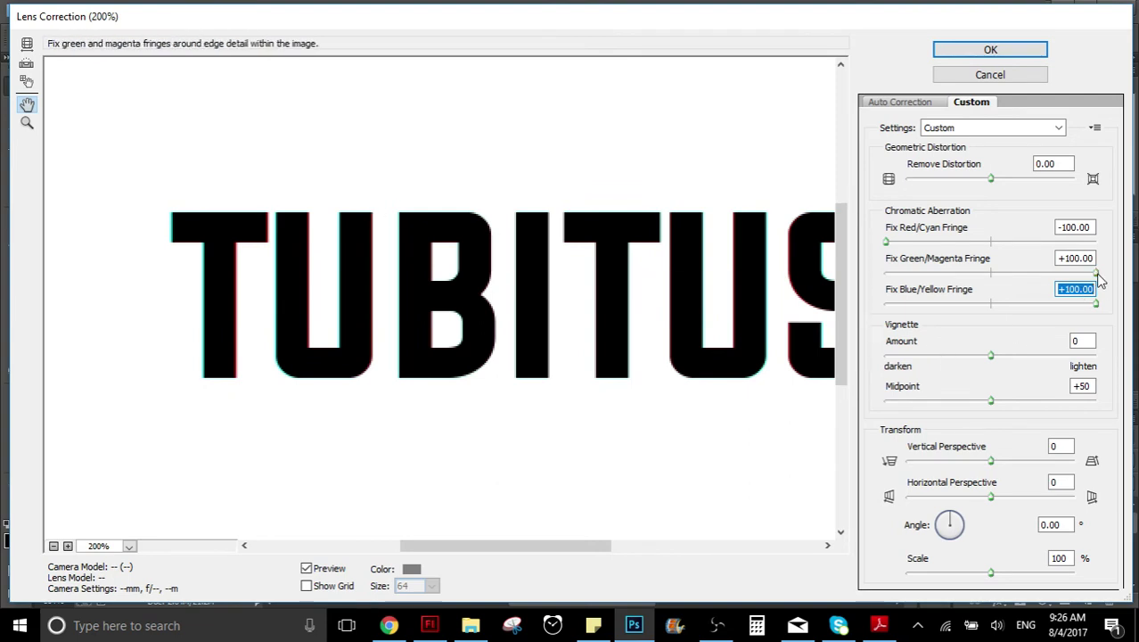
left_click_drag(1096, 304, 379, 193)
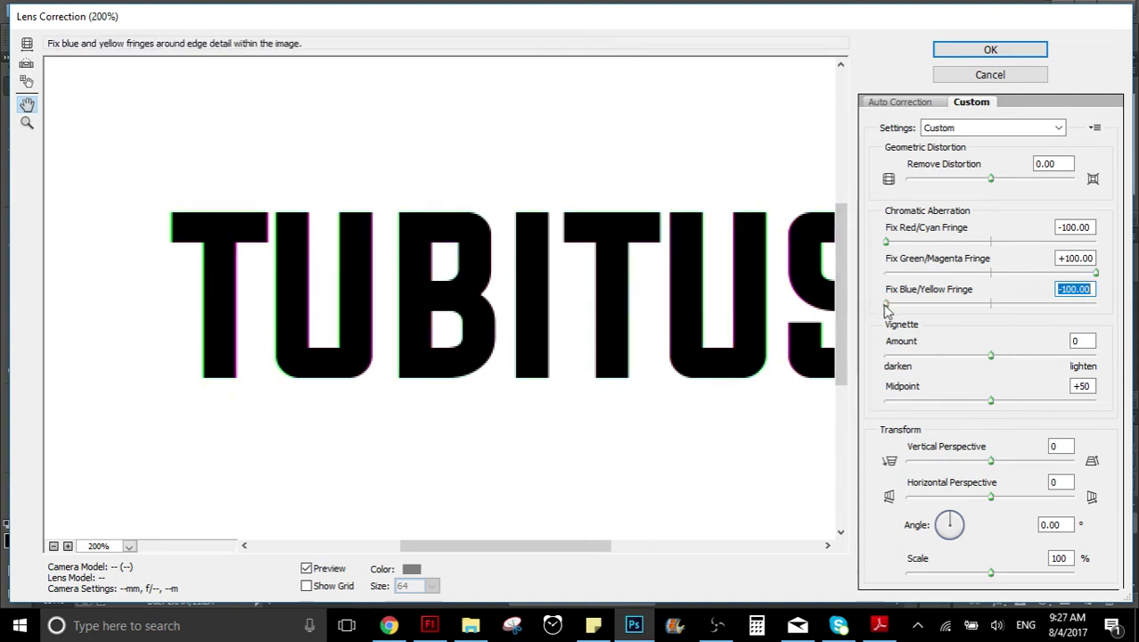
left_click_drag(887, 306, 1099, 307)
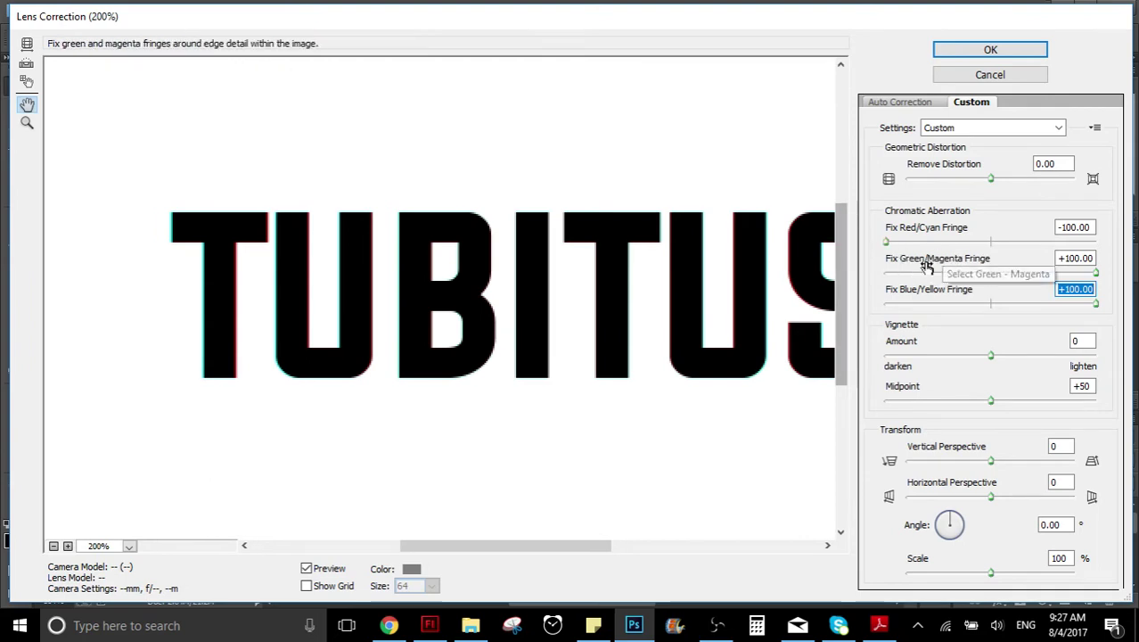
Inspect the fringes on the U at 300–600% preview zoom, then apply Lens Correction
left_click(378, 268)
left_click(412, 281)
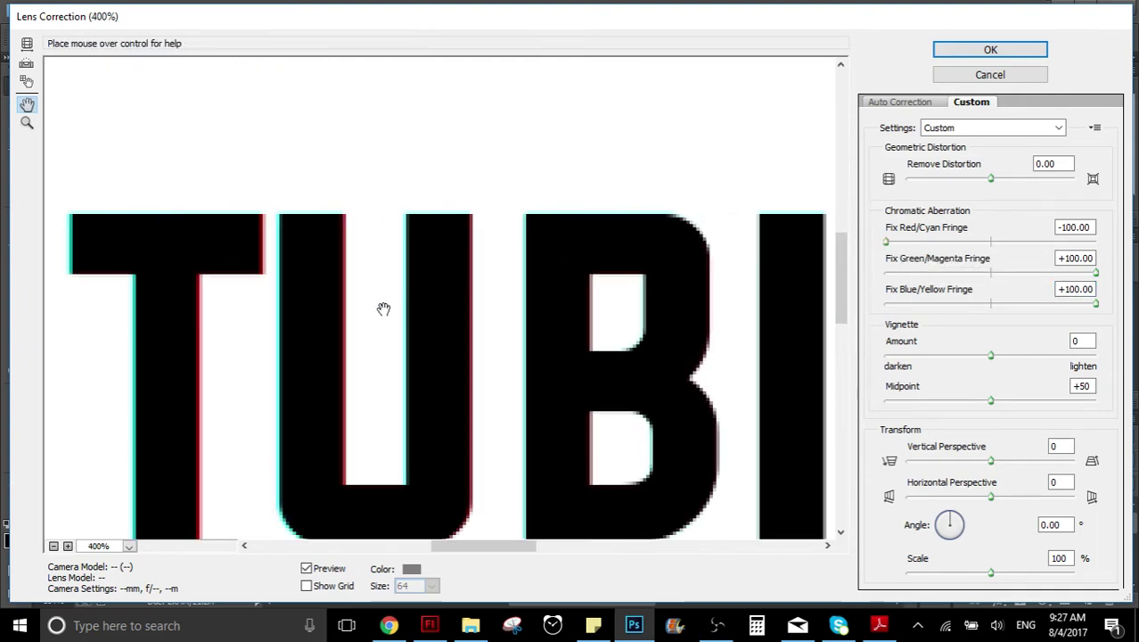
left_click_drag(381, 310, 415, 231)
left_click(360, 150)
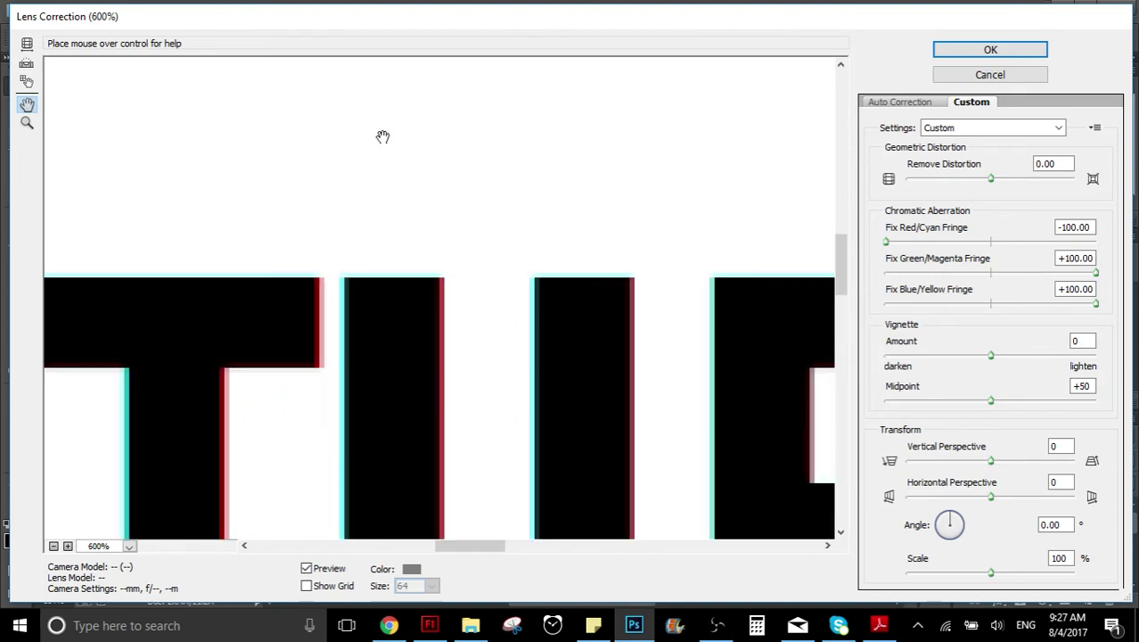
left_click(381, 135)
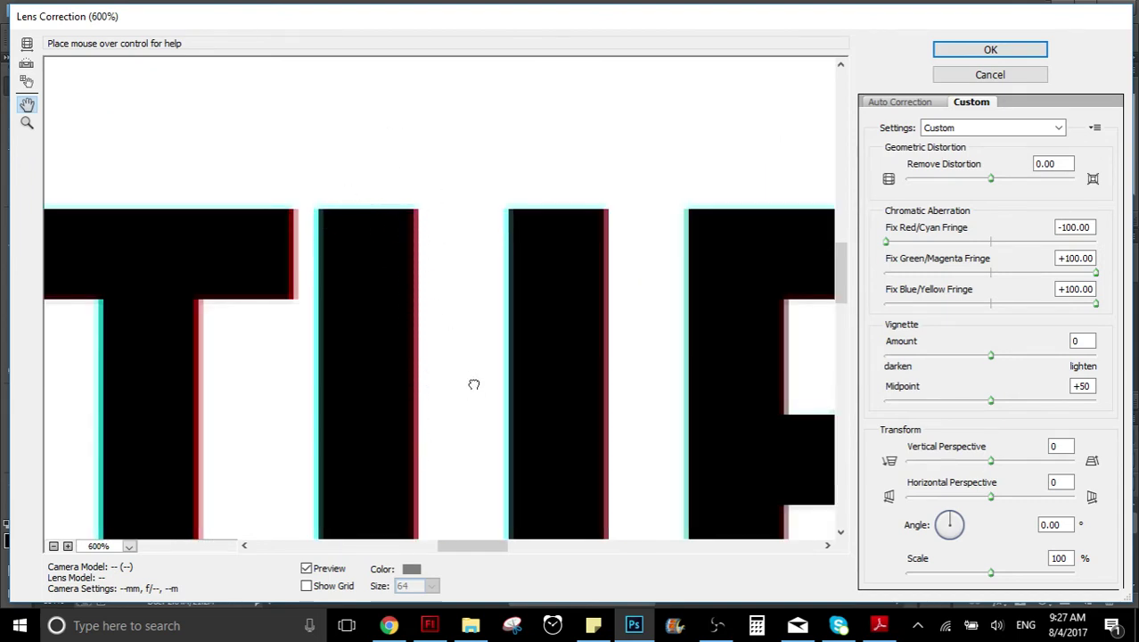
scroll(459, 312, "down", 3)
key("ctrl+minus")
key("ctrl+minus")
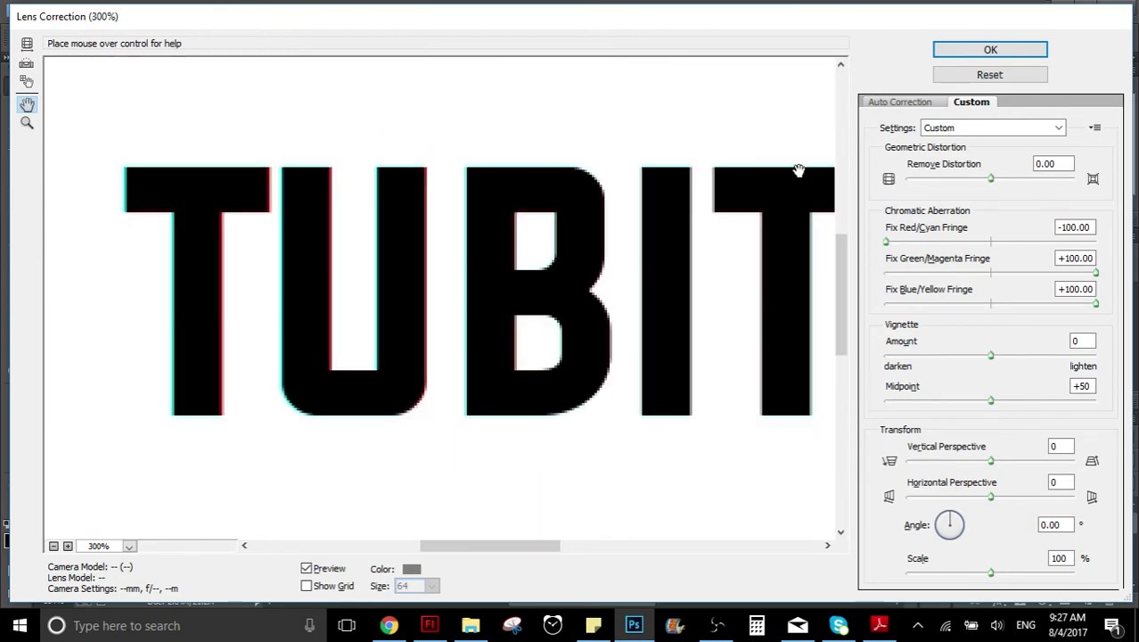
left_click(956, 50)
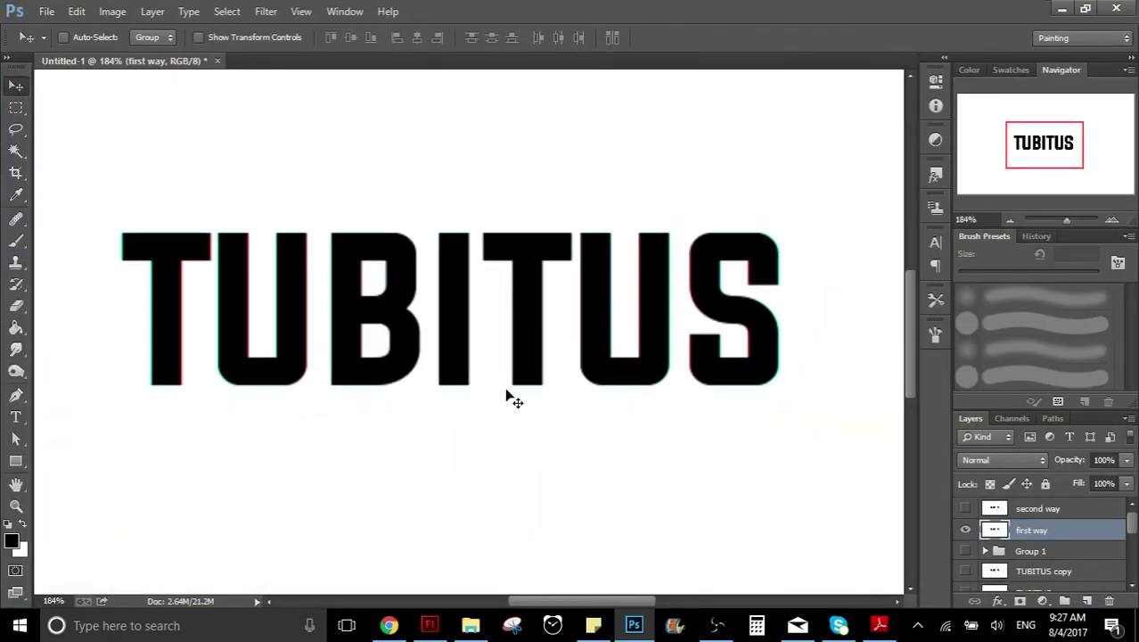
Undo to compare, then reapply Lens Correction with Red/Cyan -100, Green/Magenta +100, Blue/Yellow +100
key("ctrl+z")
key("ctrl+z")
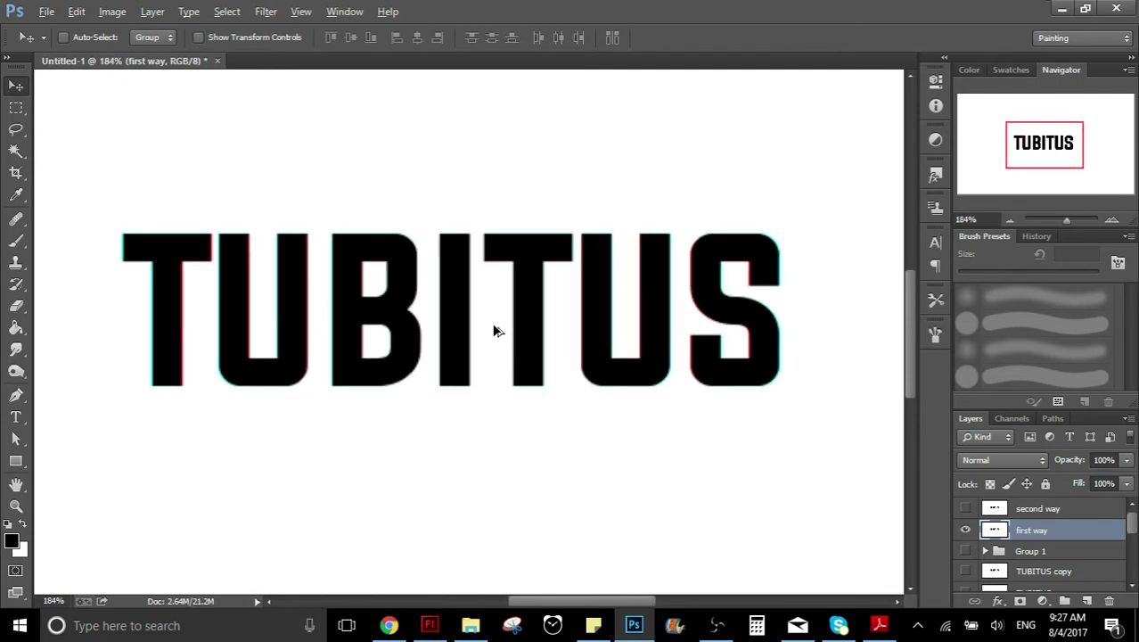
left_click(266, 13)
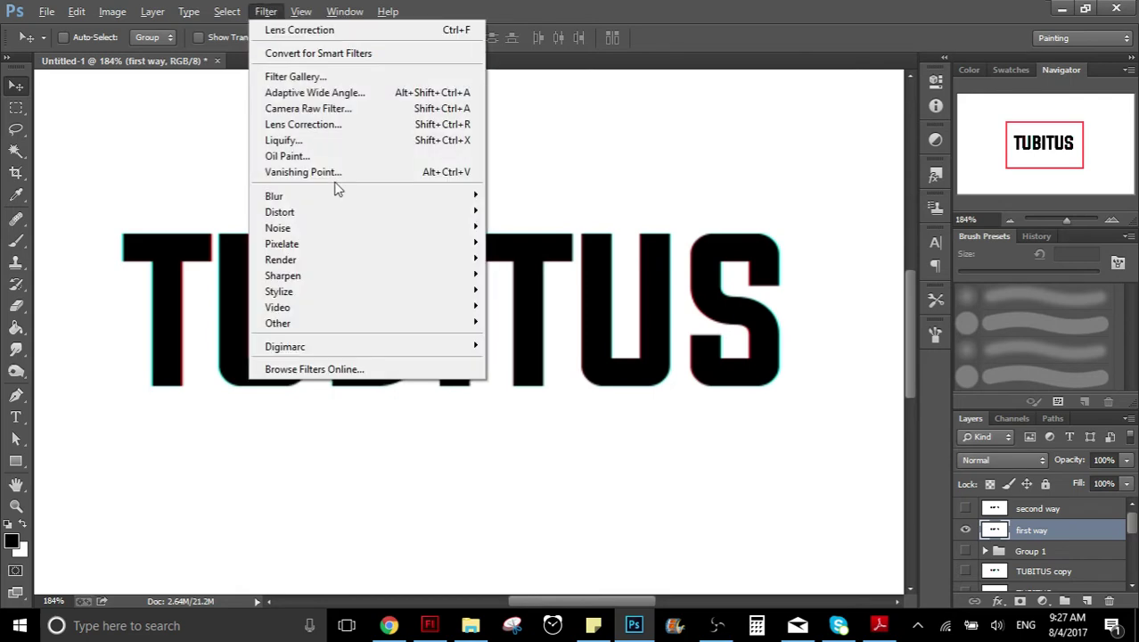
left_click(330, 127)
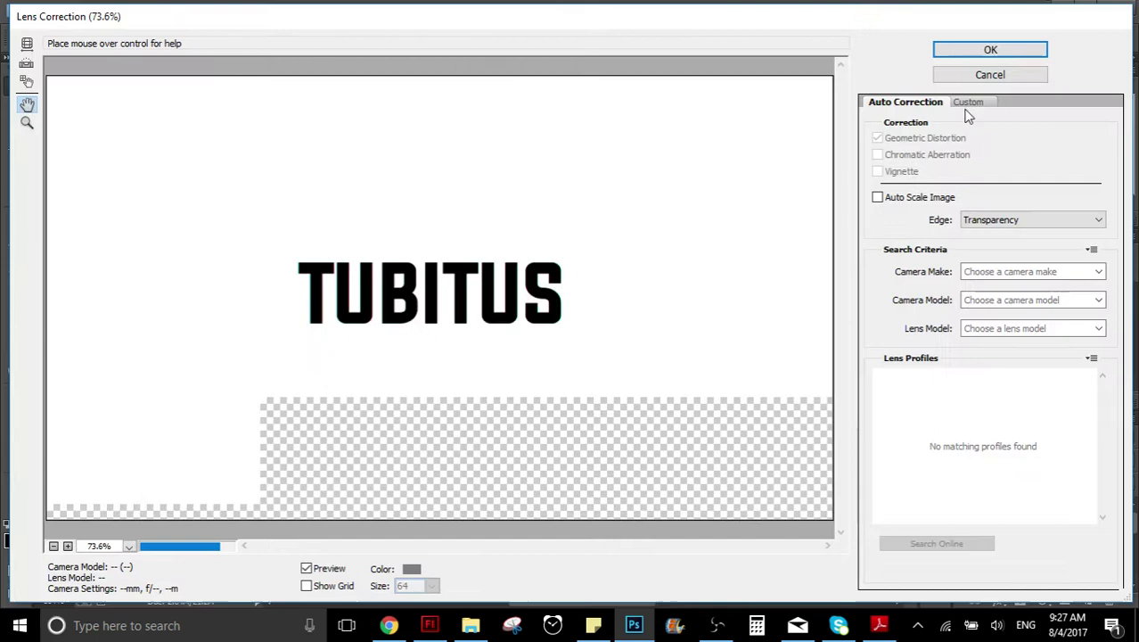
left_click(969, 103)
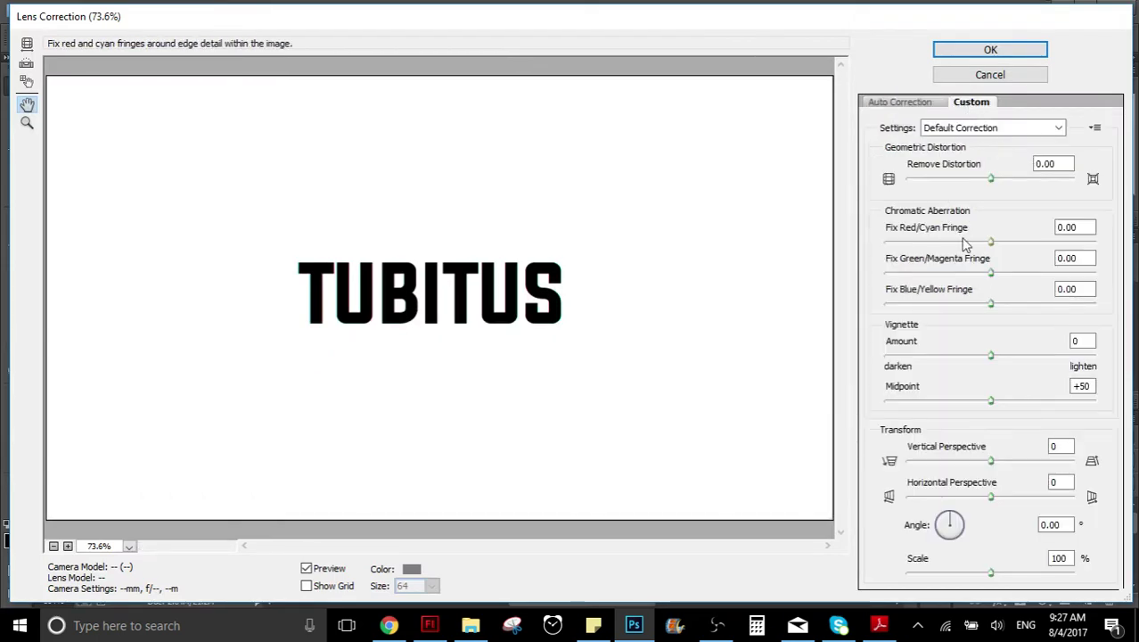
left_click_drag(965, 241, 887, 242)
left_click_drag(991, 272, 1105, 272)
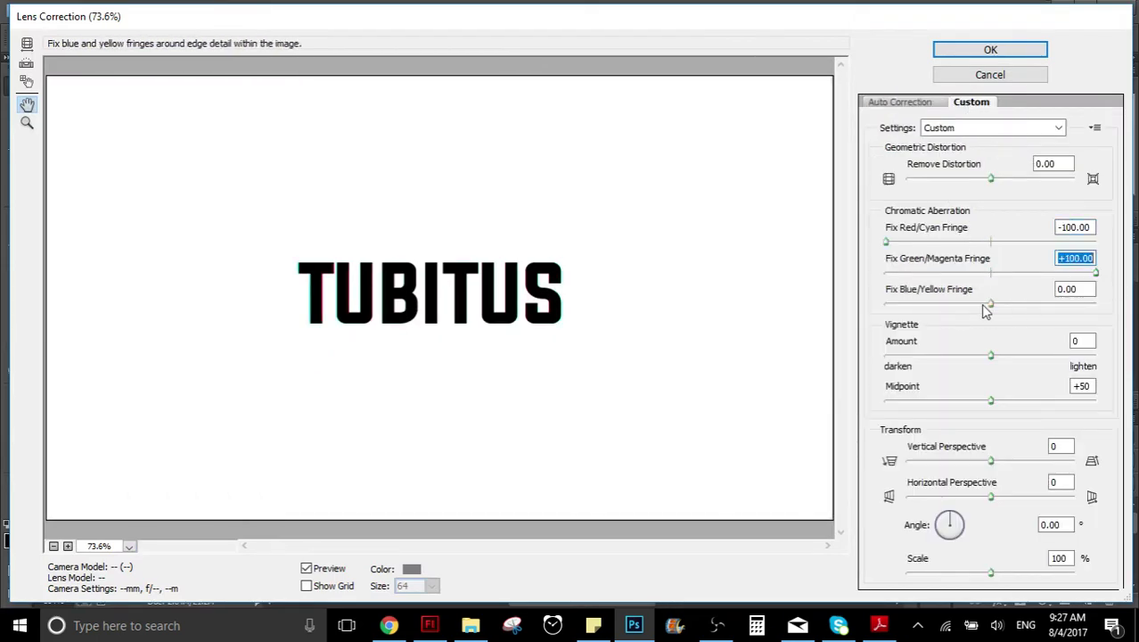
left_click_drag(991, 303, 1106, 304)
left_click(991, 50)
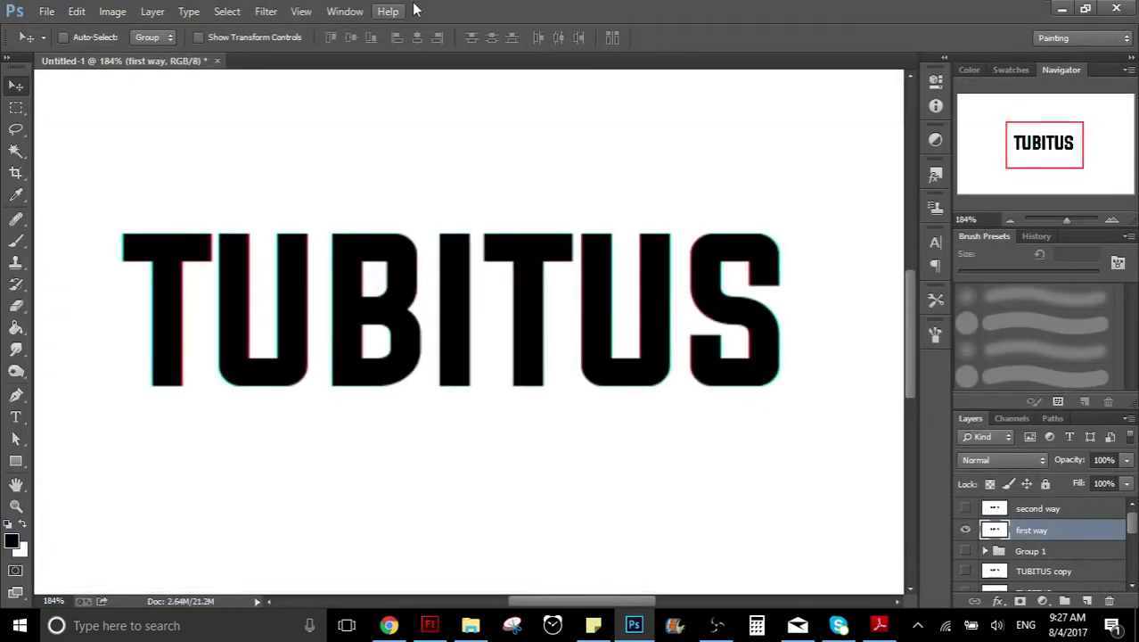
Apply a second Lens Correction pass with the same -100/+100/+100 fringe values
left_click(266, 11)
left_click(303, 125)
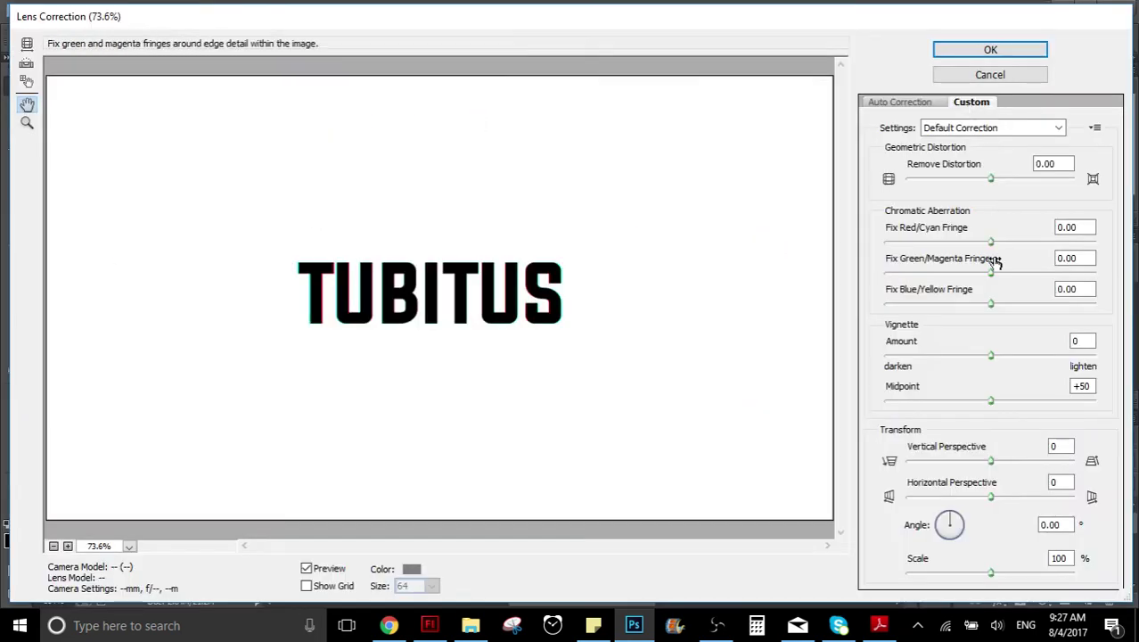
left_click_drag(991, 241, 863, 258)
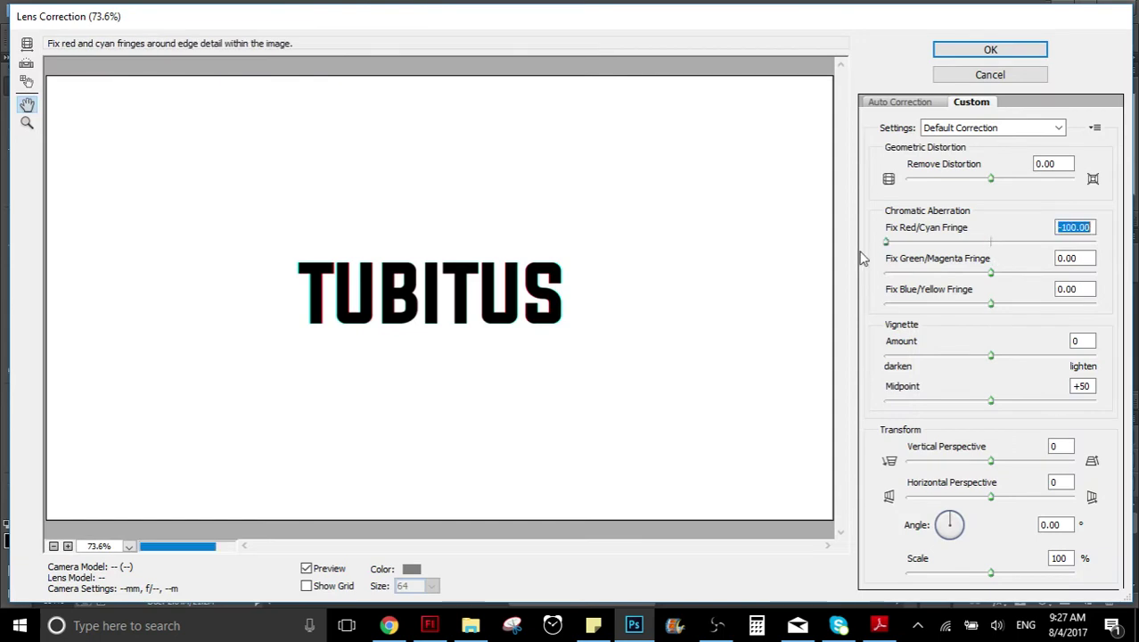
left_click_drag(991, 272, 1096, 272)
left_click_drag(991, 303, 1095, 303)
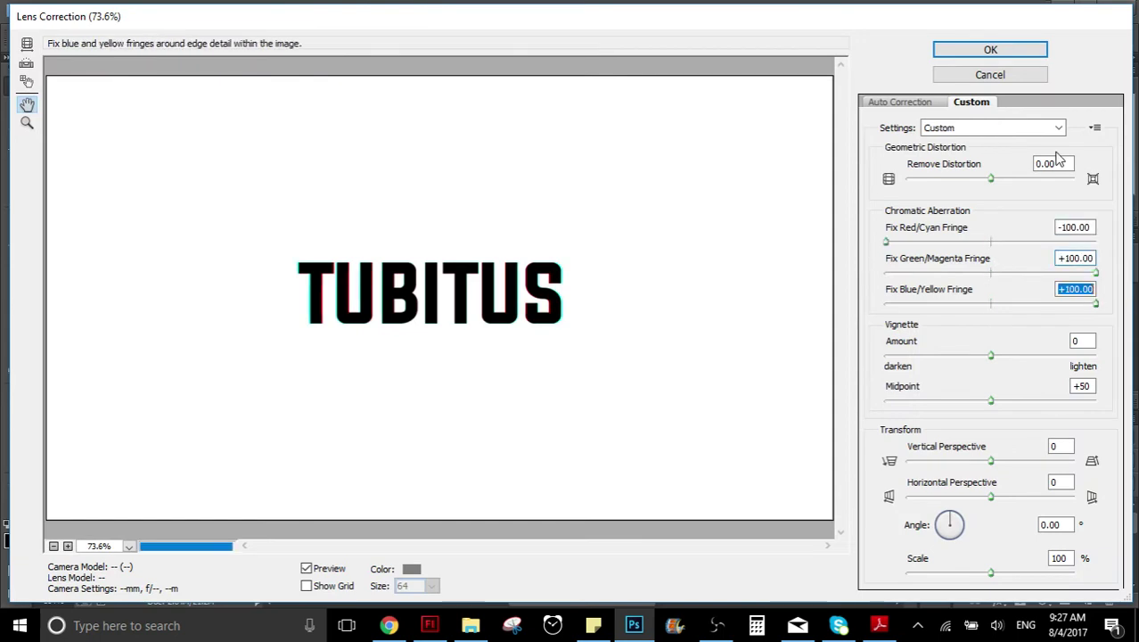
left_click(991, 49)
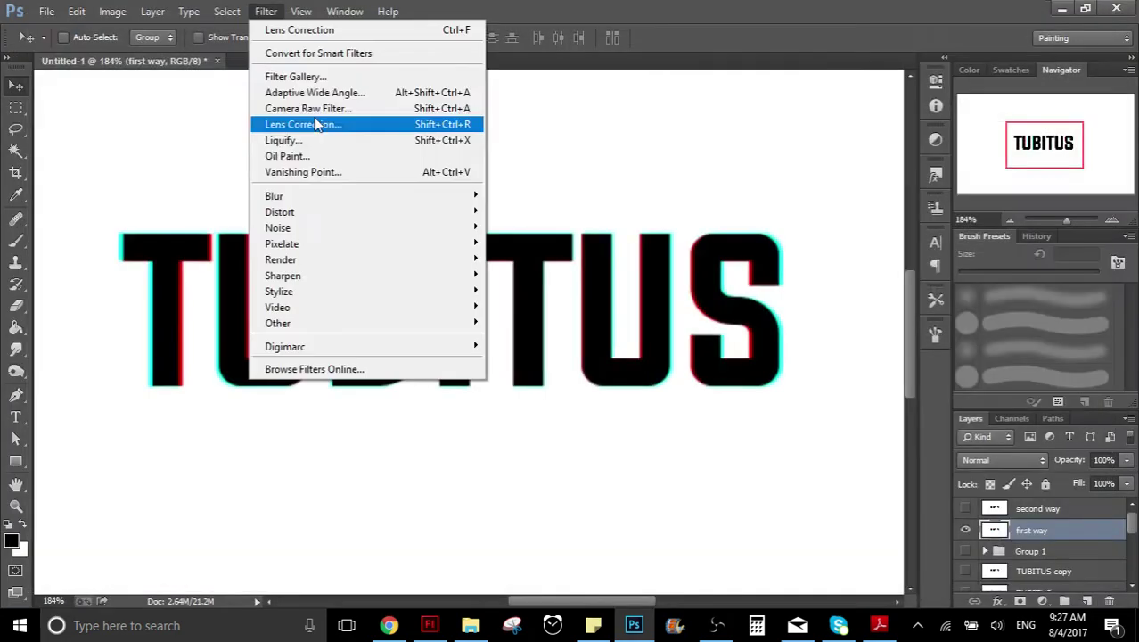
Apply a third Lens Correction pass with identical fringe values to strengthen the edges
left_click(300, 119)
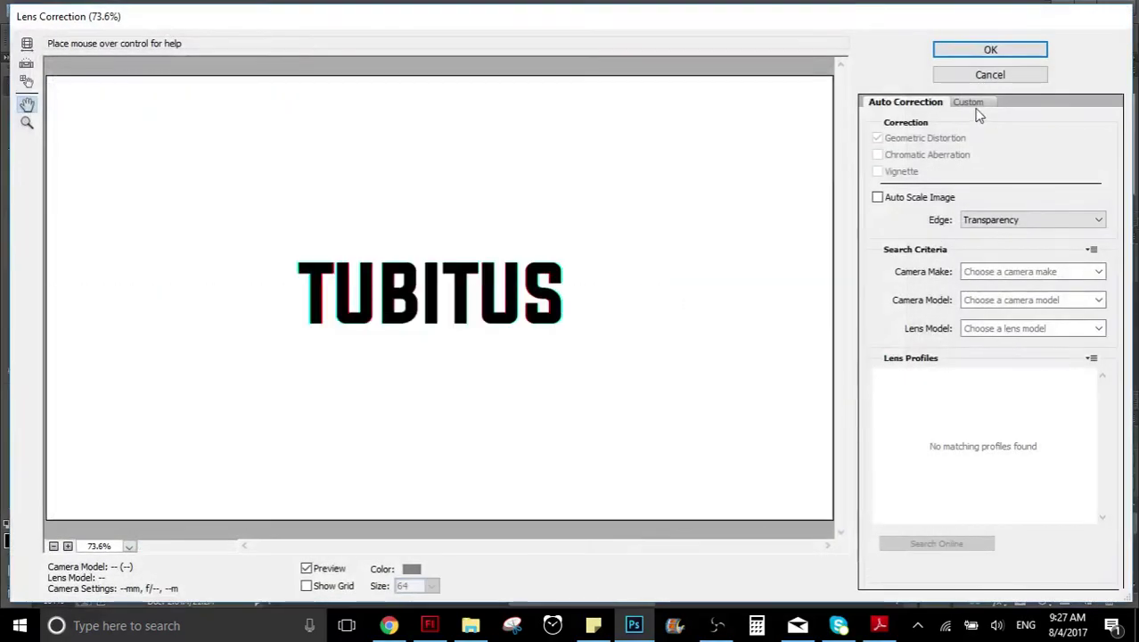
left_click(971, 102)
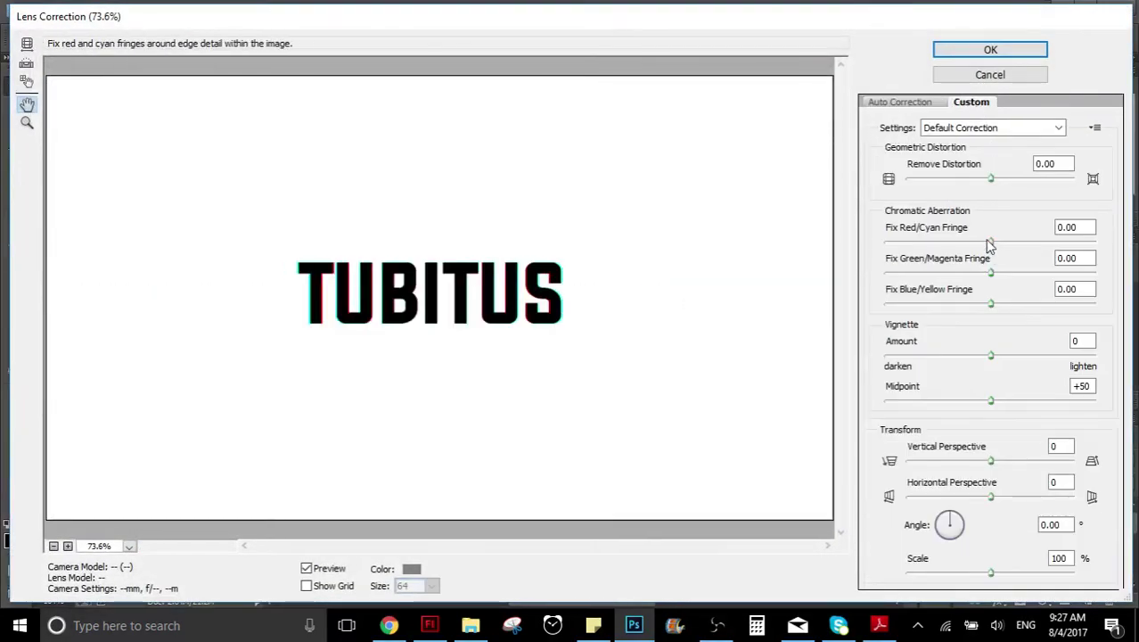
left_click_drag(990, 244, 886, 242)
left_click_drag(990, 271, 1096, 272)
left_click_drag(991, 303, 1105, 312)
left_click(978, 55)
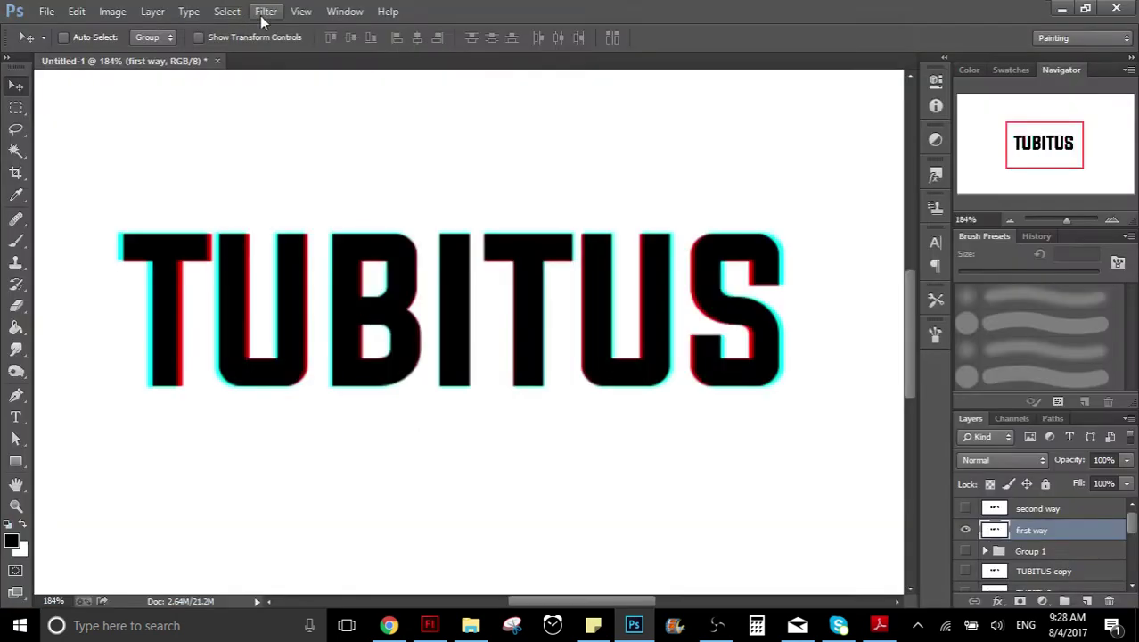
Apply a final Lens Correction pass with Blue/Yellow fringe pushed near maximum
left_click(265, 12)
left_click(301, 126)
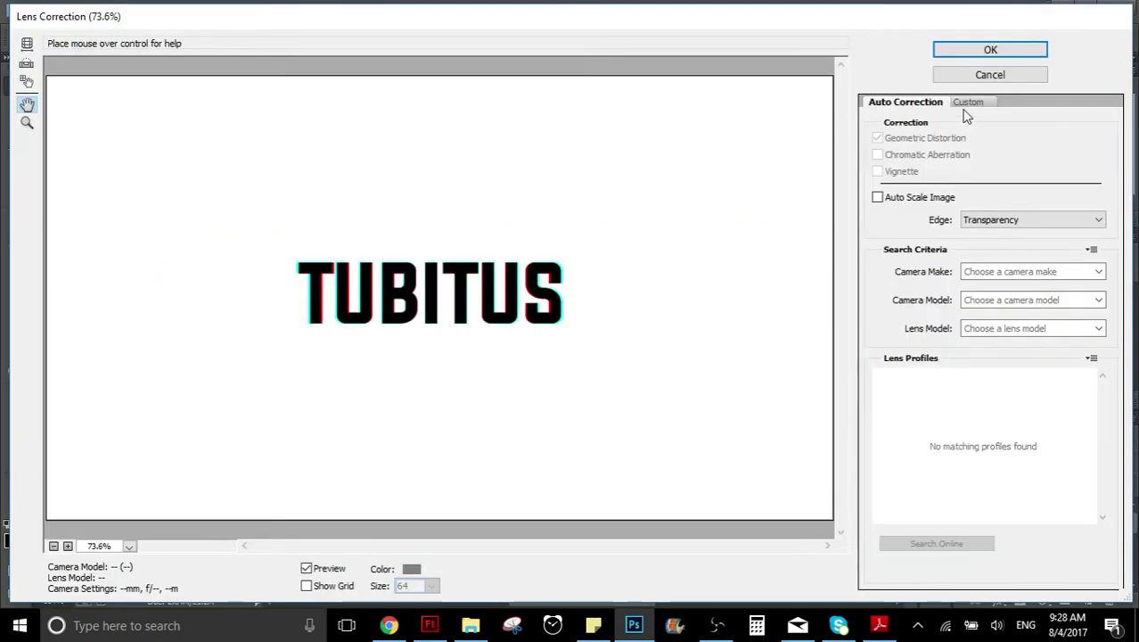
left_click(968, 106)
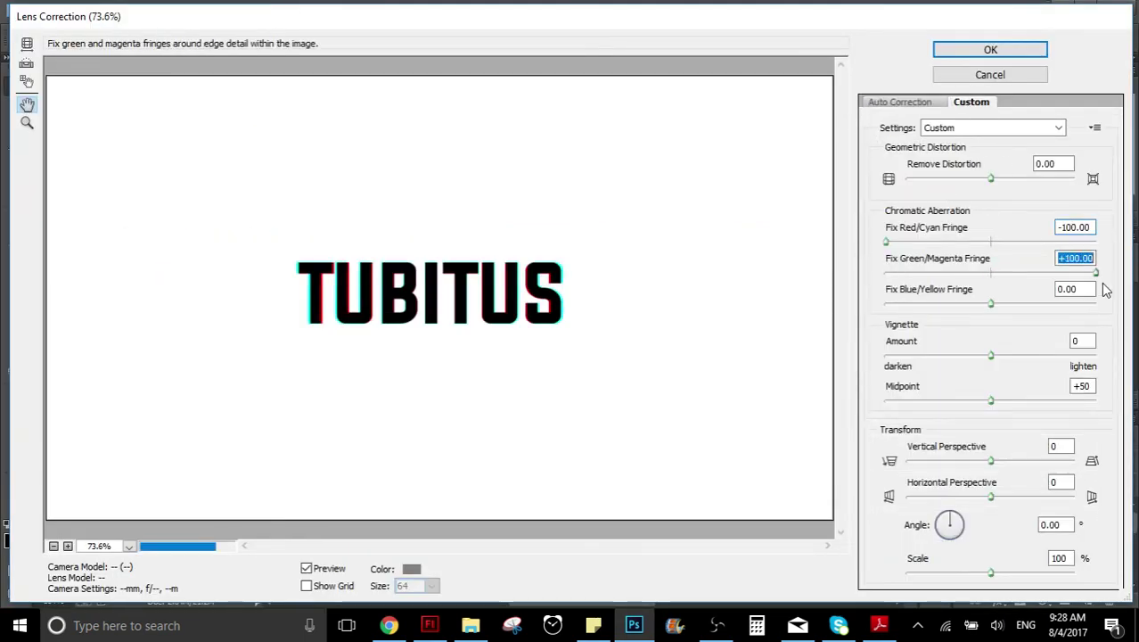
left_click_drag(991, 303, 1105, 303)
left_click(989, 51)
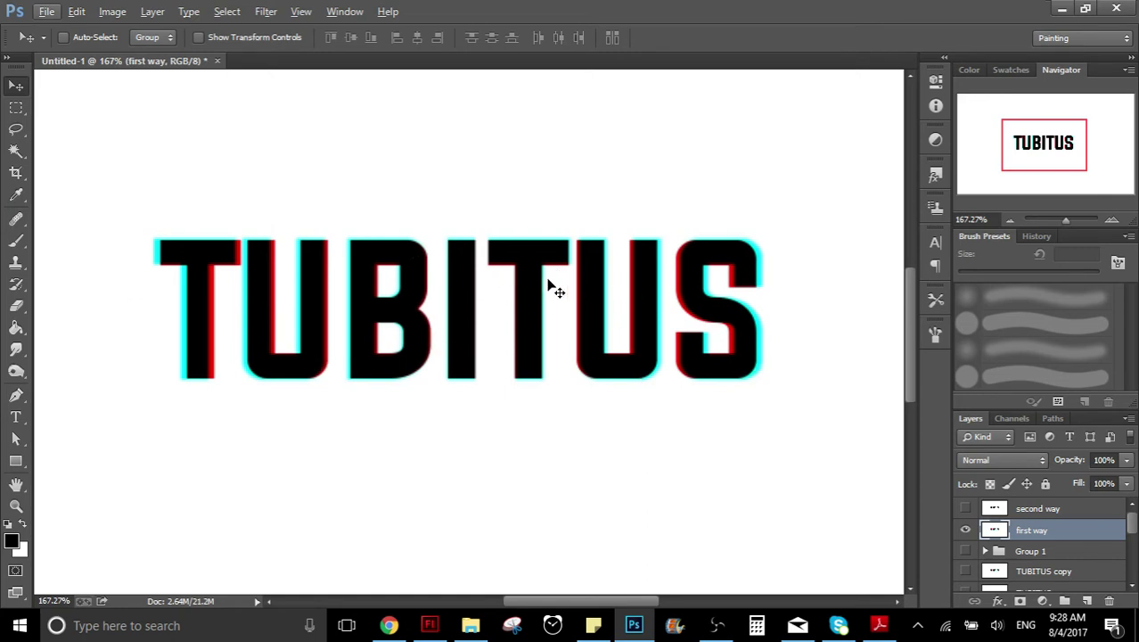
Hide 'first way' and make 'second way' visible and selected
left_click(966, 530)
left_click(1052, 508)
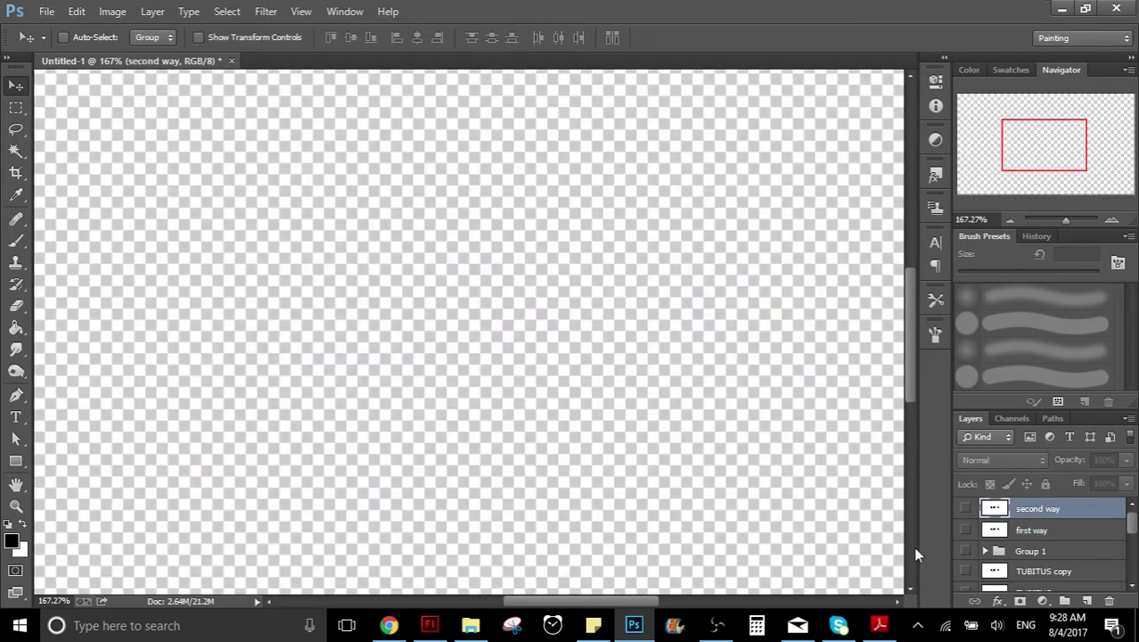
left_click(965, 508)
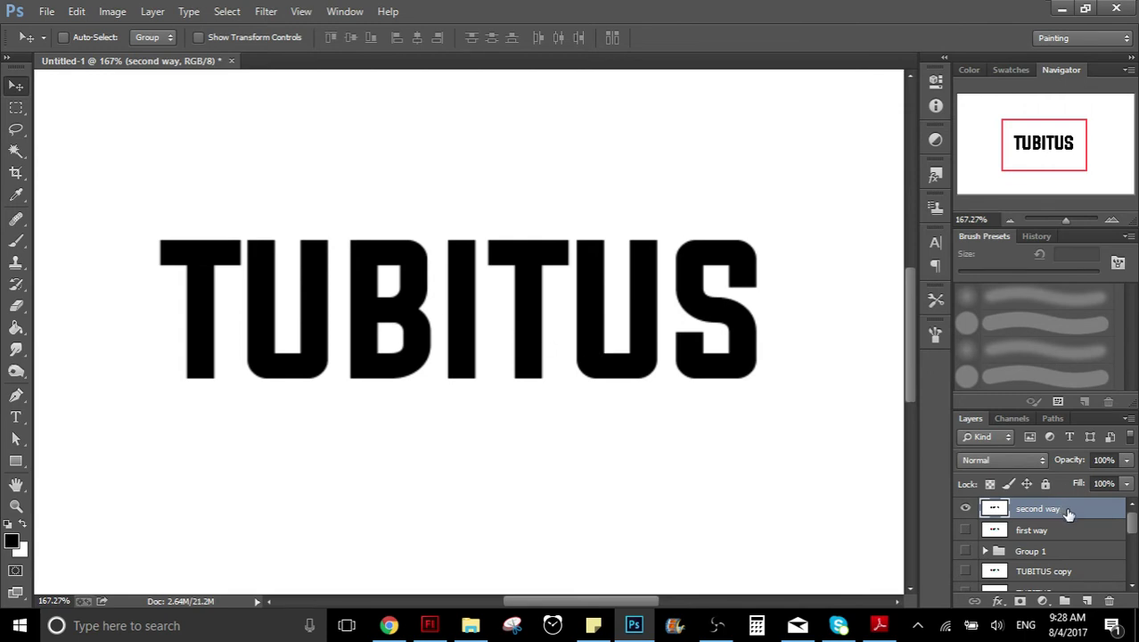
Duplicate 'second way' into 'second way copy' and select the copy
left_click_drag(1068, 514, 1086, 600)
left_click(1044, 533)
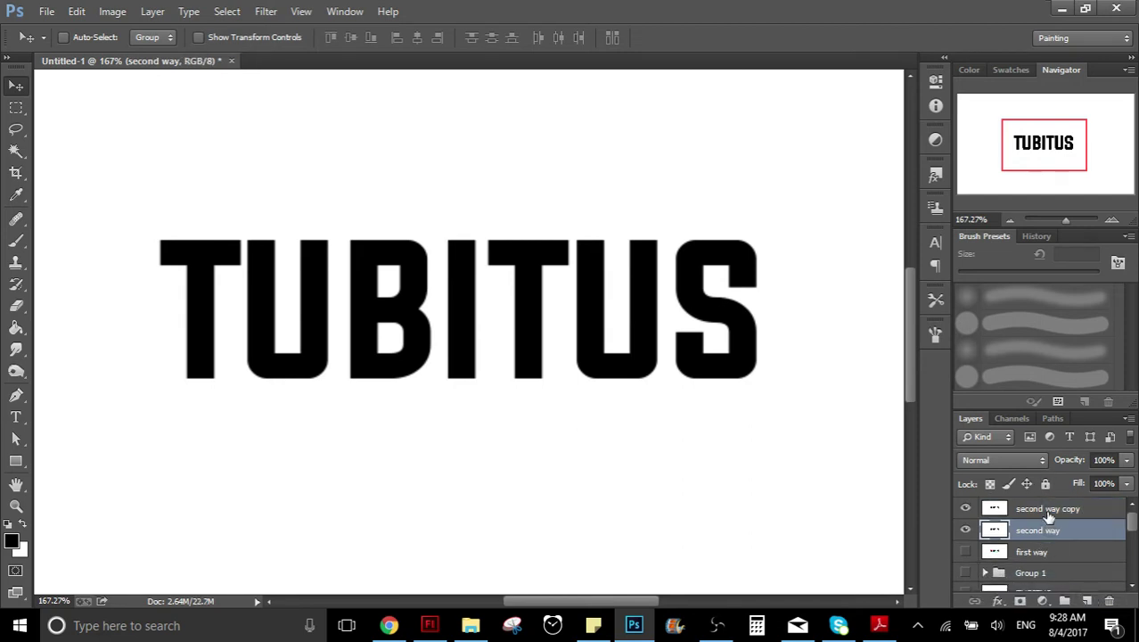
left_click(1047, 515)
left_click(1050, 533)
left_click(1050, 516)
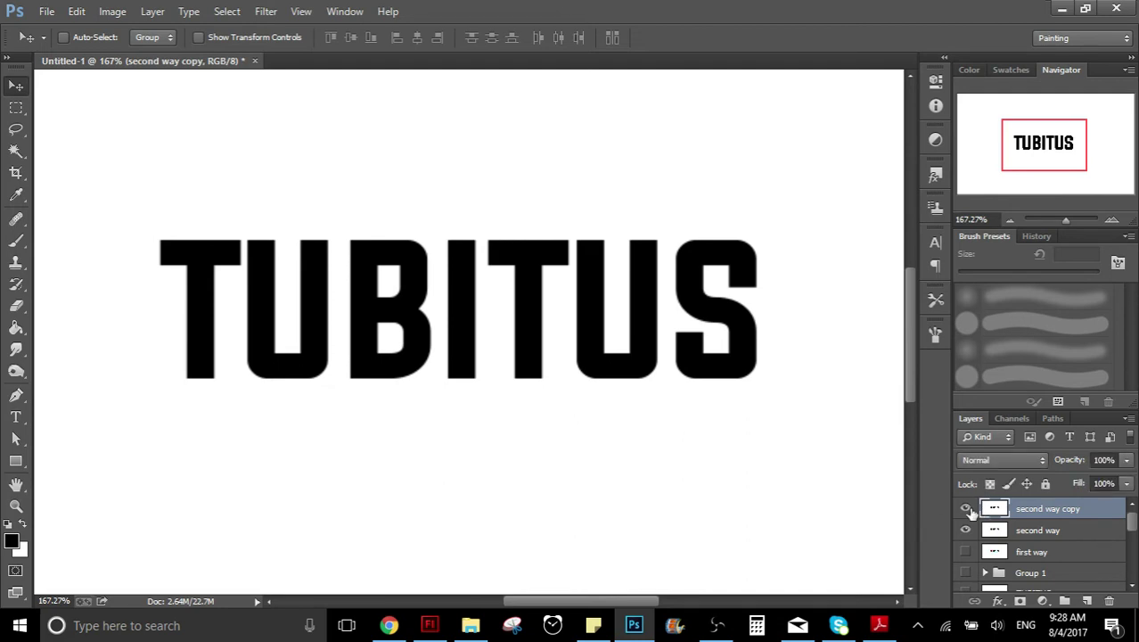
In 'second way copy' Blending Options, test the R, G, B channel checkboxes and keep only R and B
double_click(1109, 510)
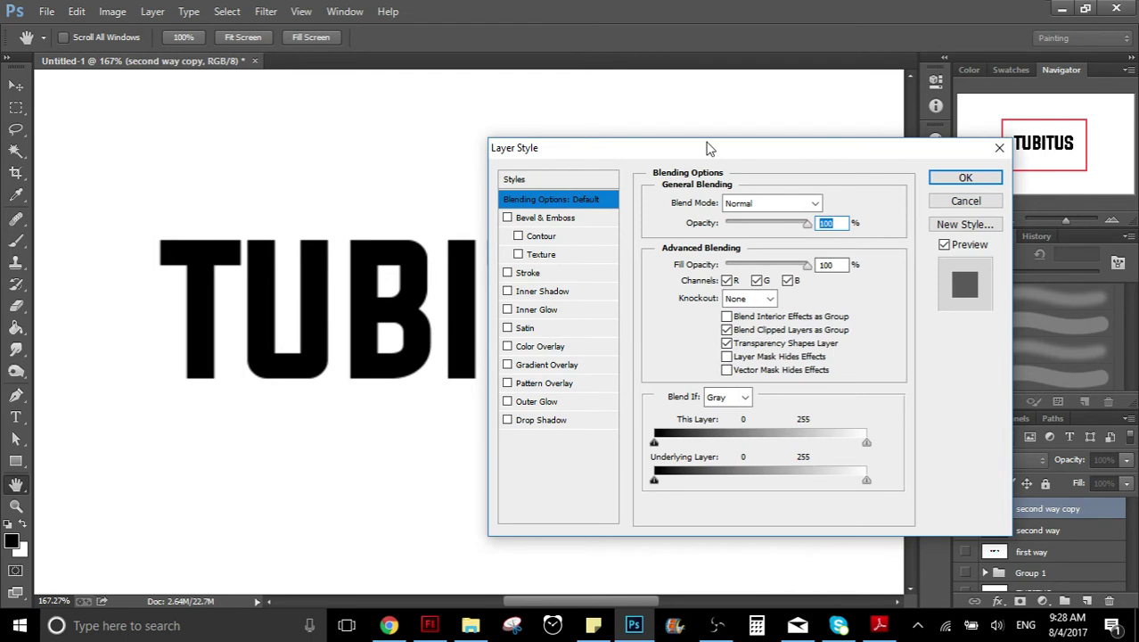
left_click_drag(708, 149, 773, 114)
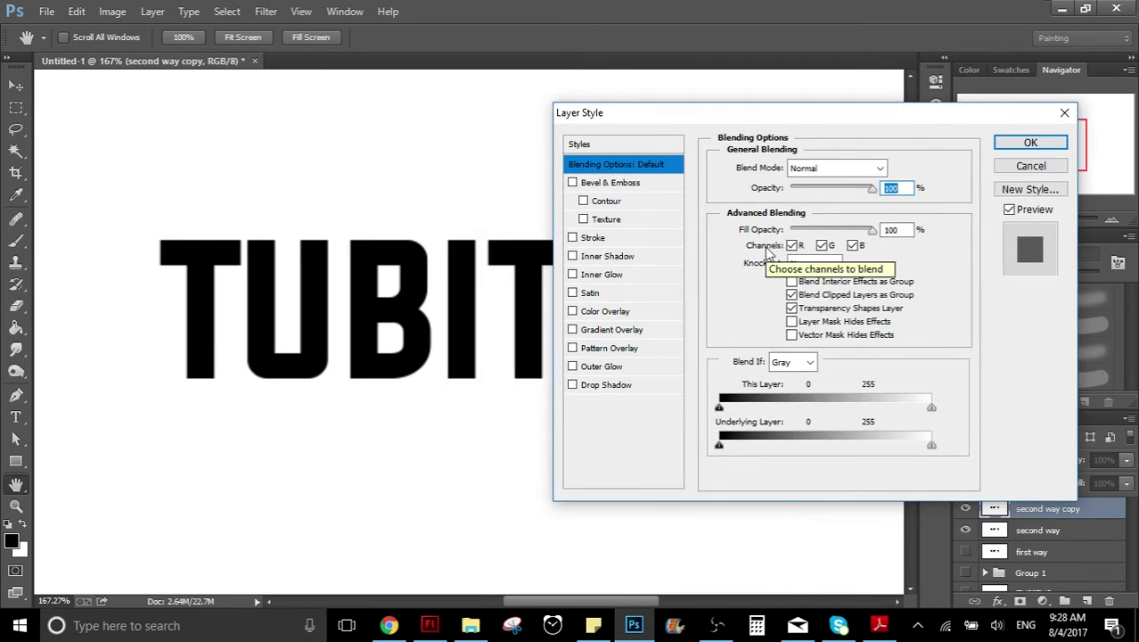
left_click(793, 246)
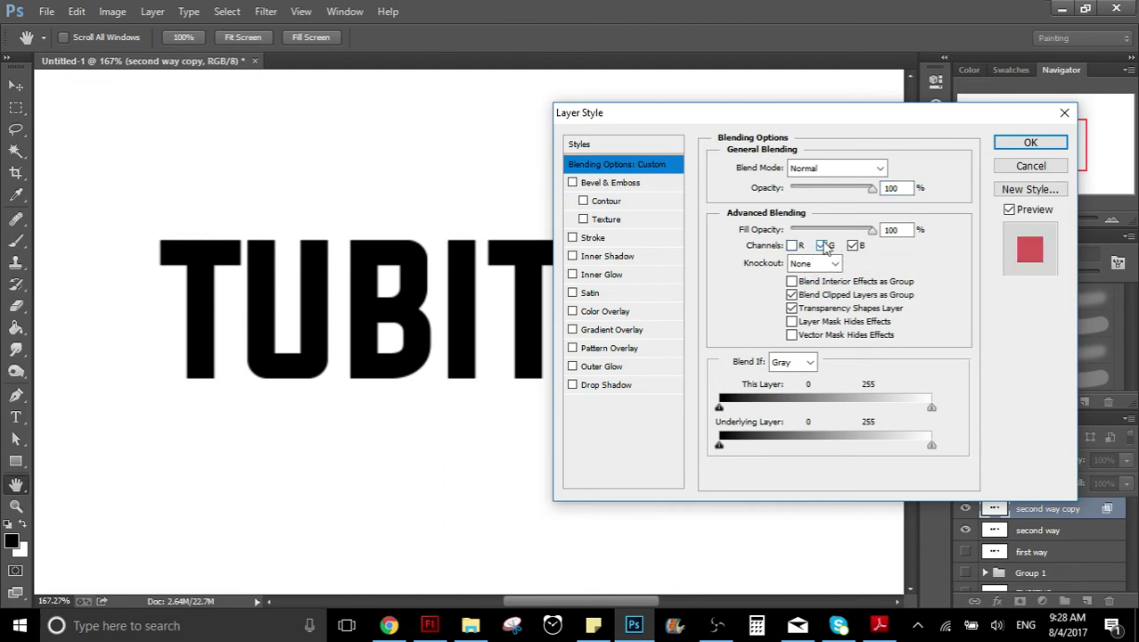
left_click(793, 245)
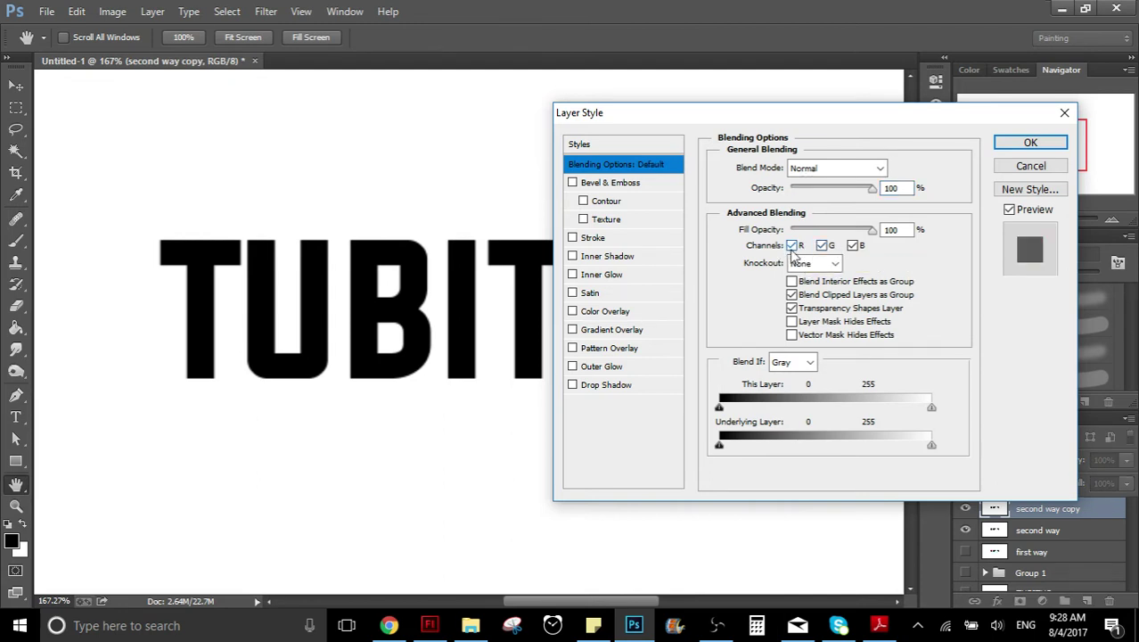
left_click(792, 246)
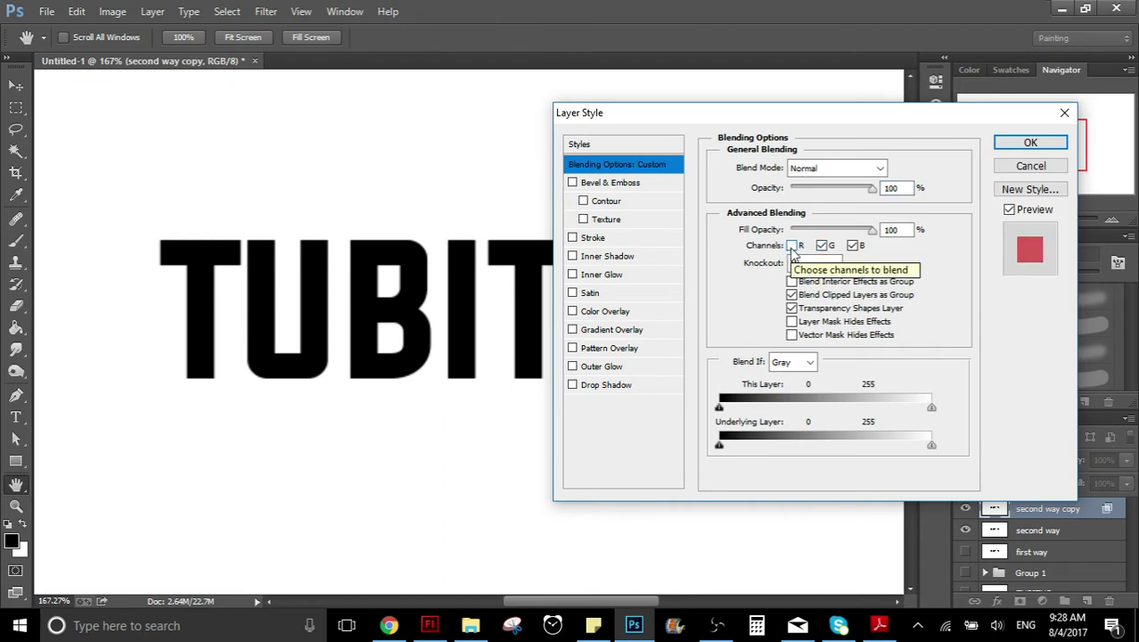
left_click(793, 246)
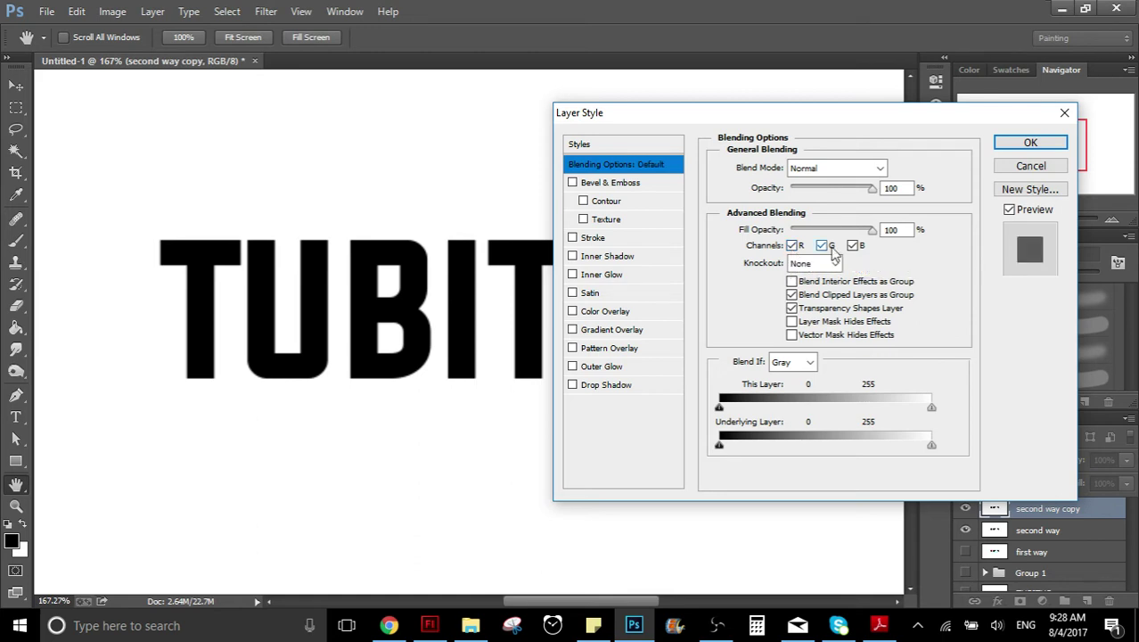
left_click(822, 246)
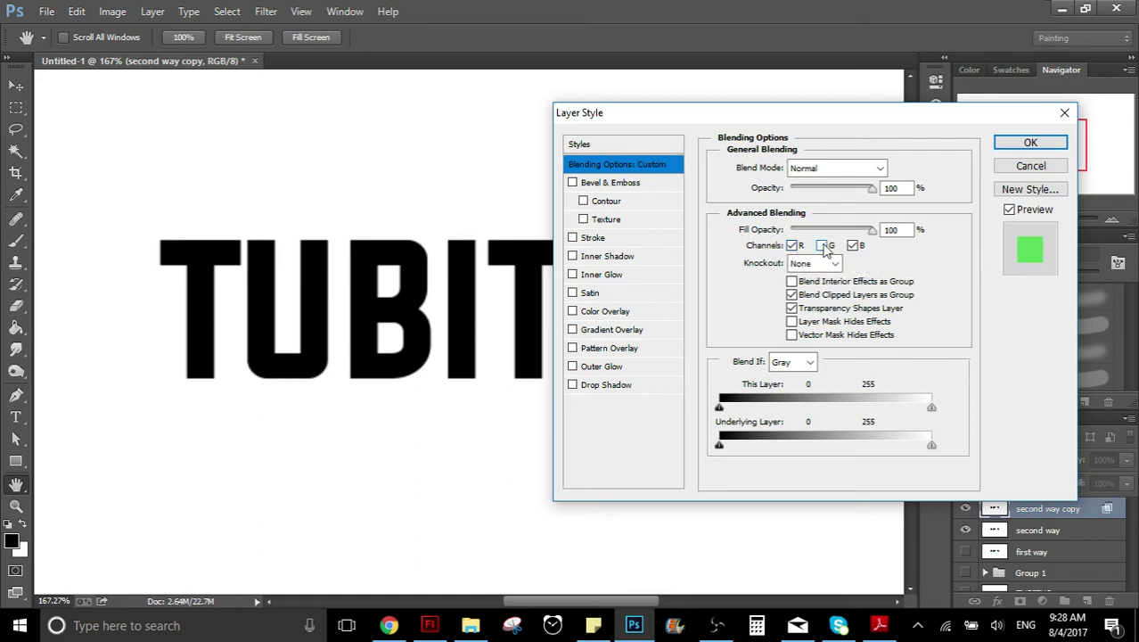
left_click(822, 246)
left_click(853, 246)
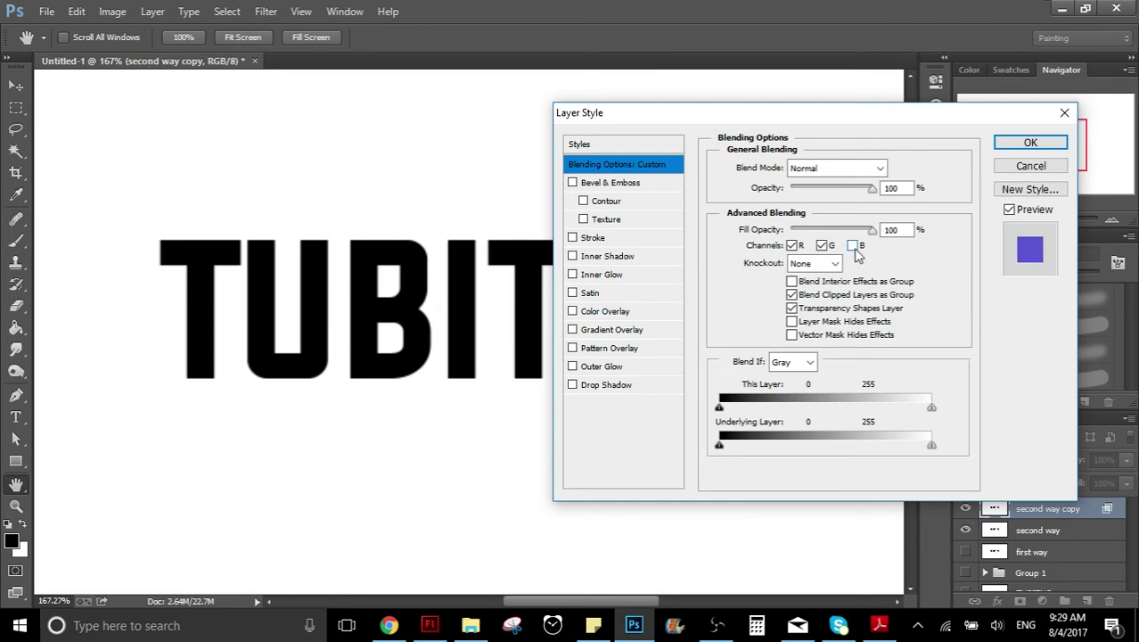
left_click(853, 246)
left_click(822, 246)
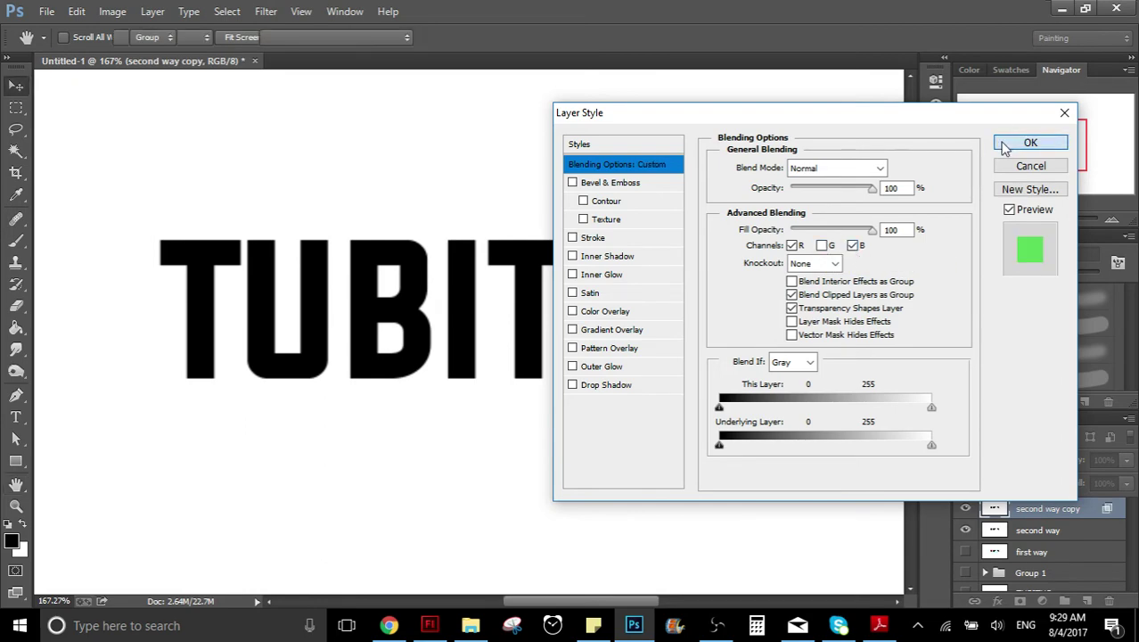
left_click(1015, 169)
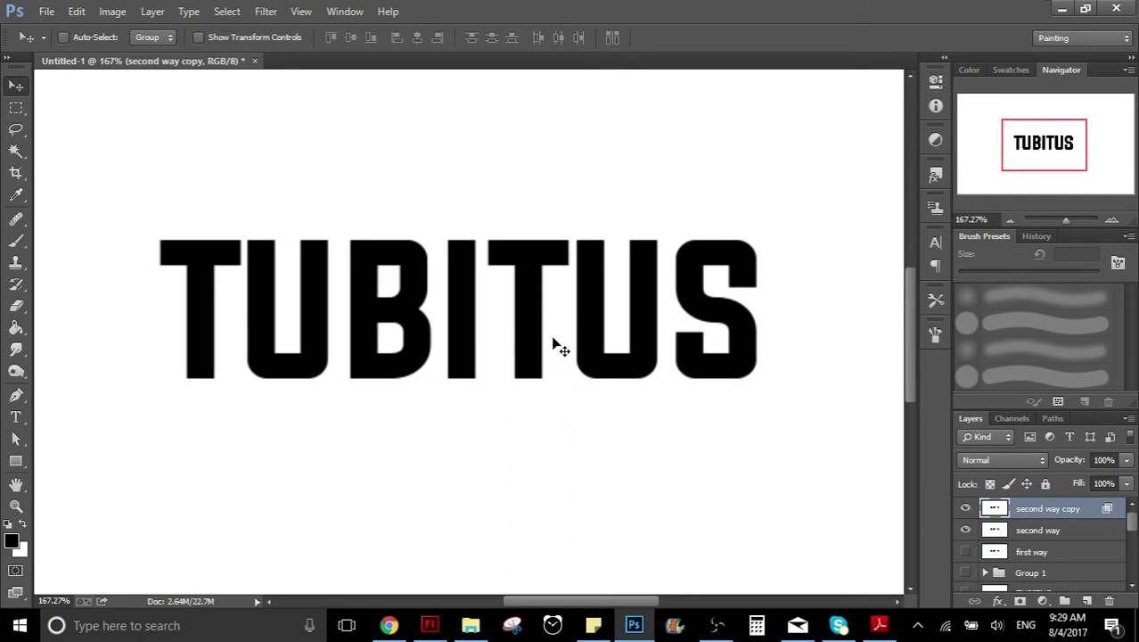
Offset 'second way copy' by dragging, then nudging with arrow keys to reveal colour fringes
left_click_drag(491, 331, 496, 325)
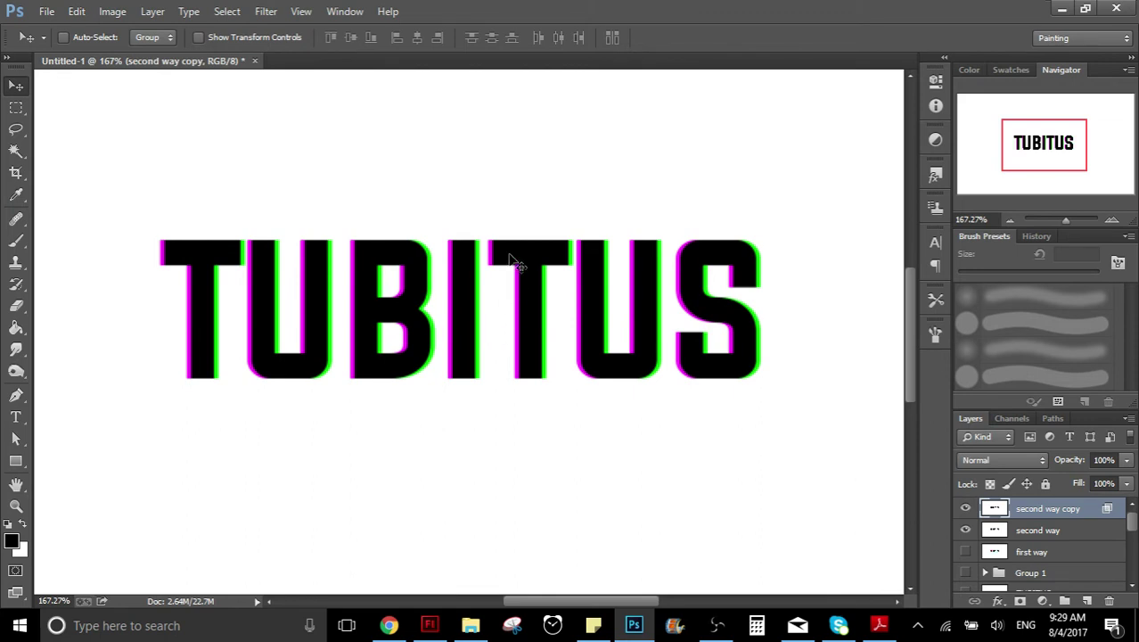
key("ctrl+z")
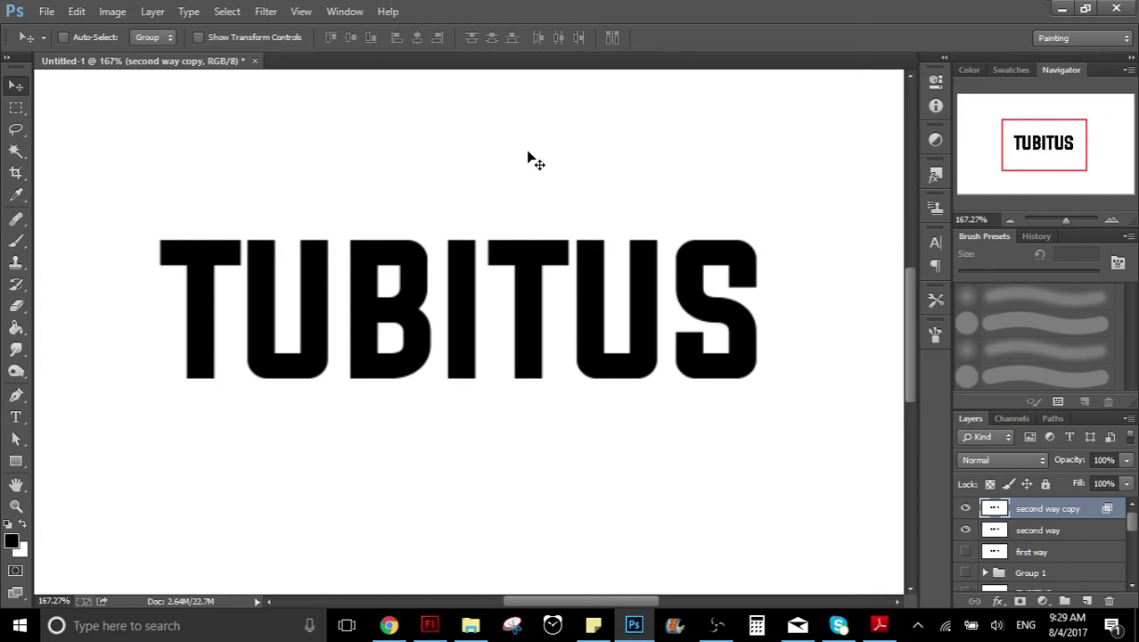
key("Right")
key("Right")
key("Right")
key("Left")
key("Left")
key("Left")
key("Right")
key("Right")
key("Right")
key("Up")
key("Up")
key("Up")
key("Right")
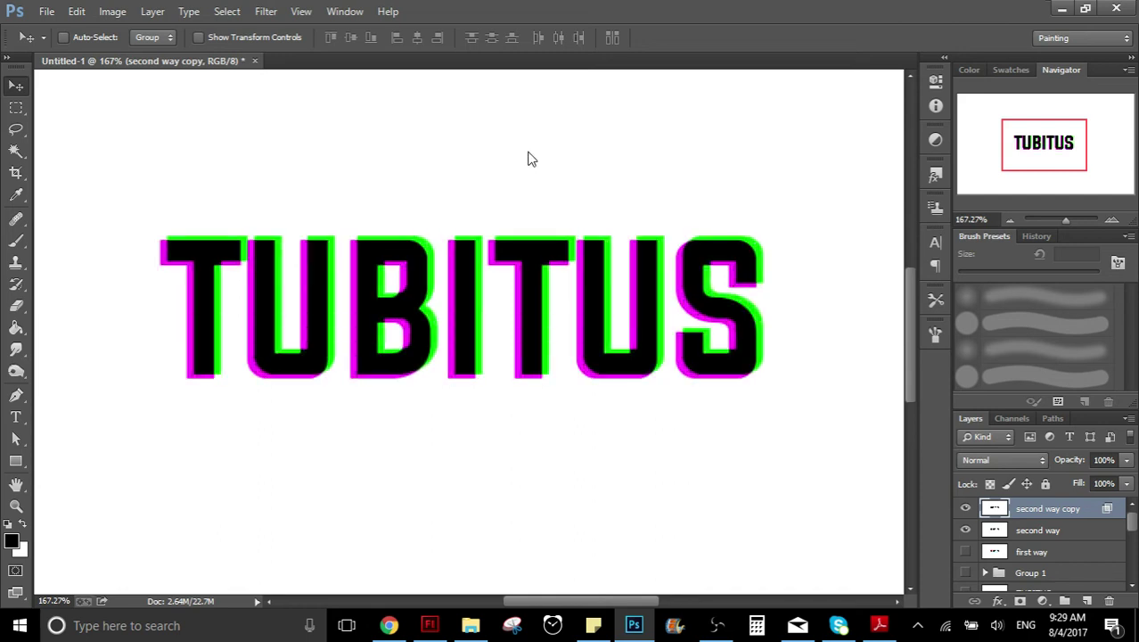
Fine-tune the copy's offset with arrow keys, then reopen its blending options to test the green channel
key("Down")
key("Down")
key("Down")
key("Left")
key("Left")
key("Left")
key("Left")
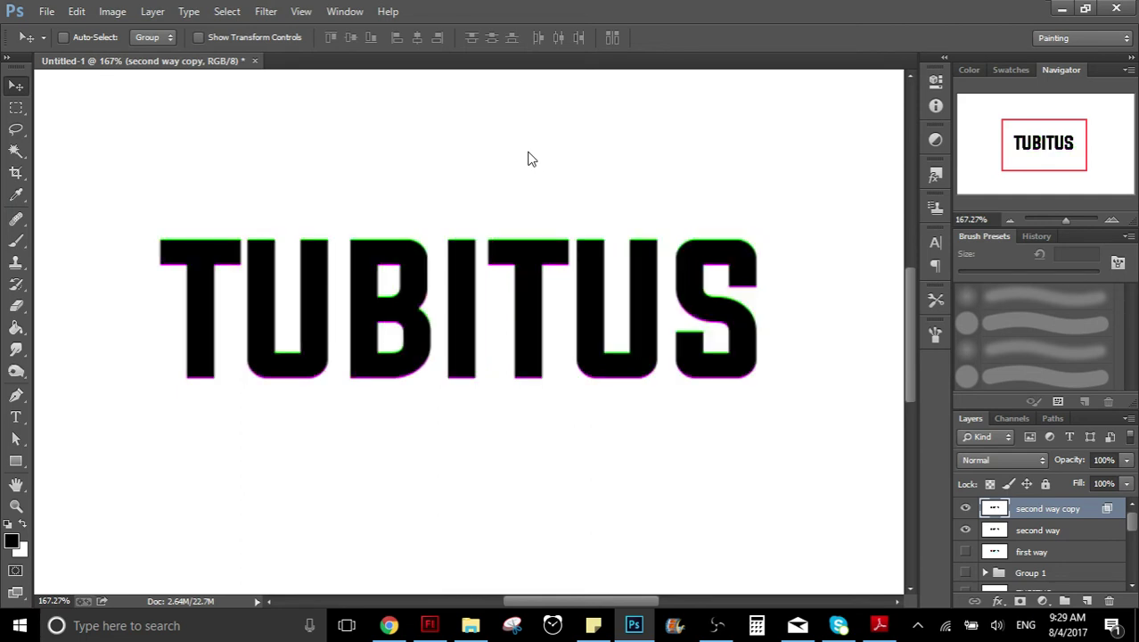
key("Right")
key("Right")
key("Right")
key("Right")
key("Up")
key("Up")
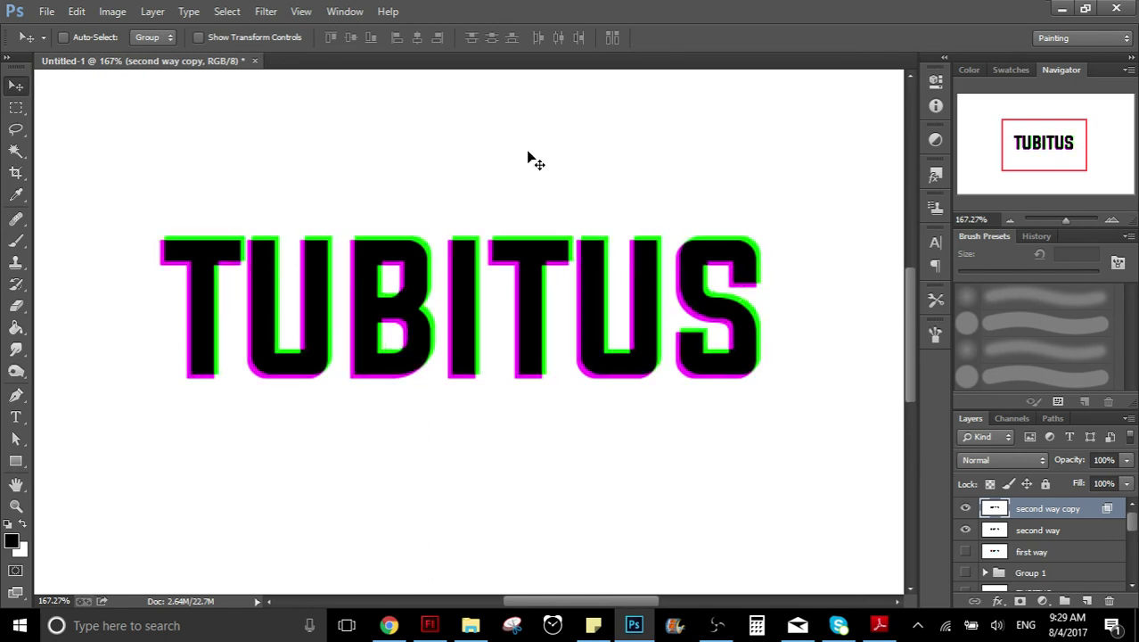
key("Down")
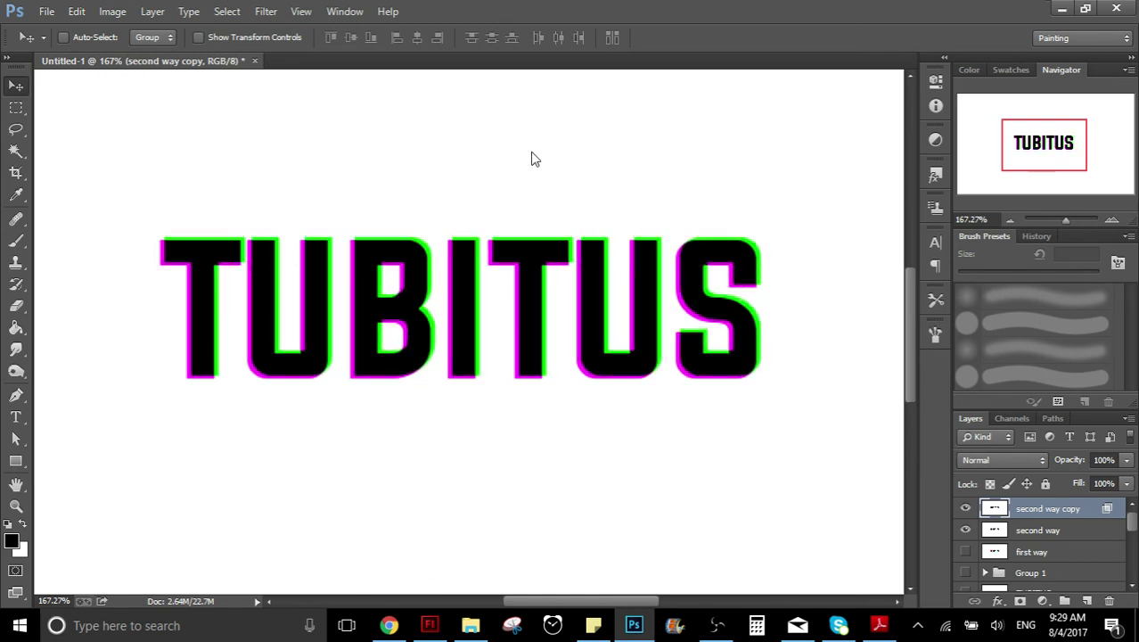
double_click(1105, 515)
left_click(821, 245)
Compare R, G and B channel exclusions, then confirm the copy layer with only G unchecked
left_click(792, 245)
left_click(821, 245)
left_click_drag(807, 122, 837, 139)
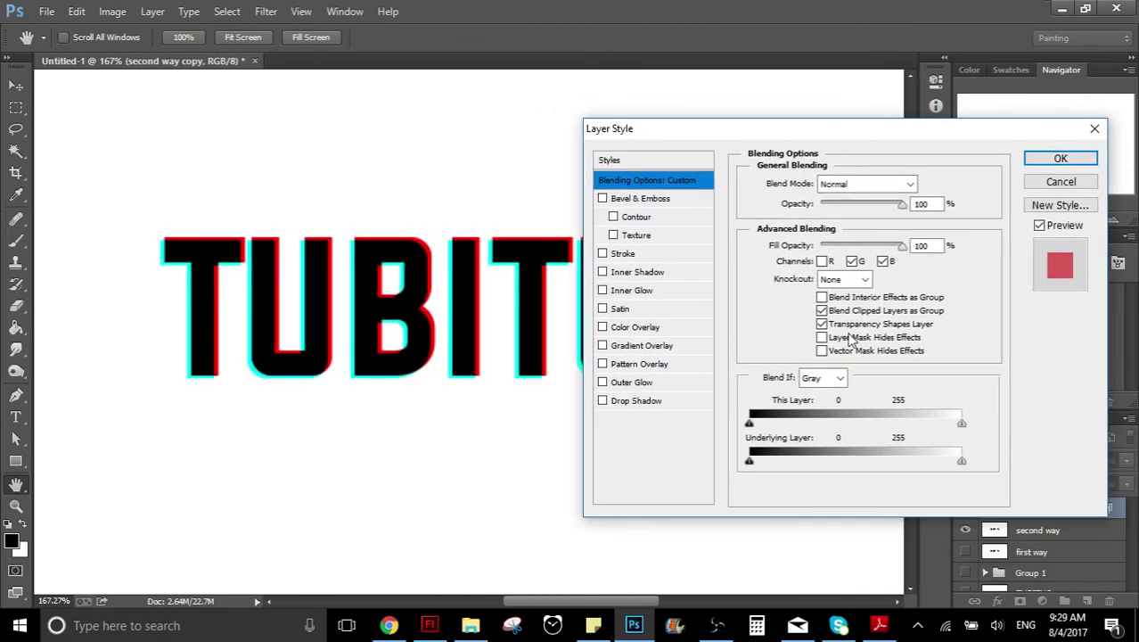
left_click(822, 261)
left_click(885, 264)
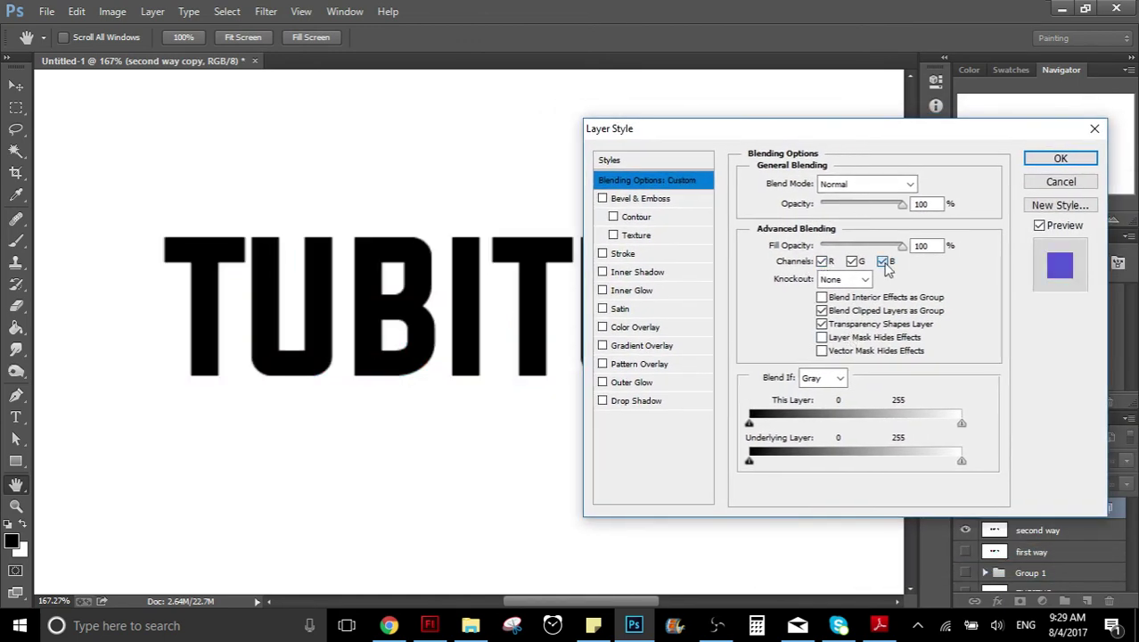
left_click(883, 261)
left_click(853, 261)
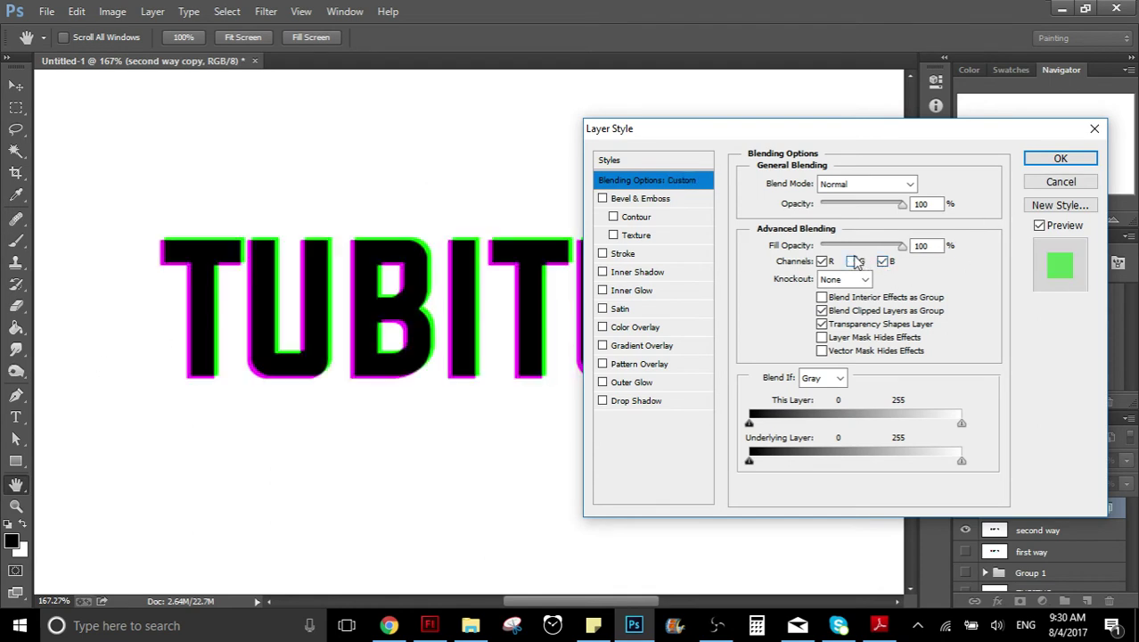
left_click(1062, 159)
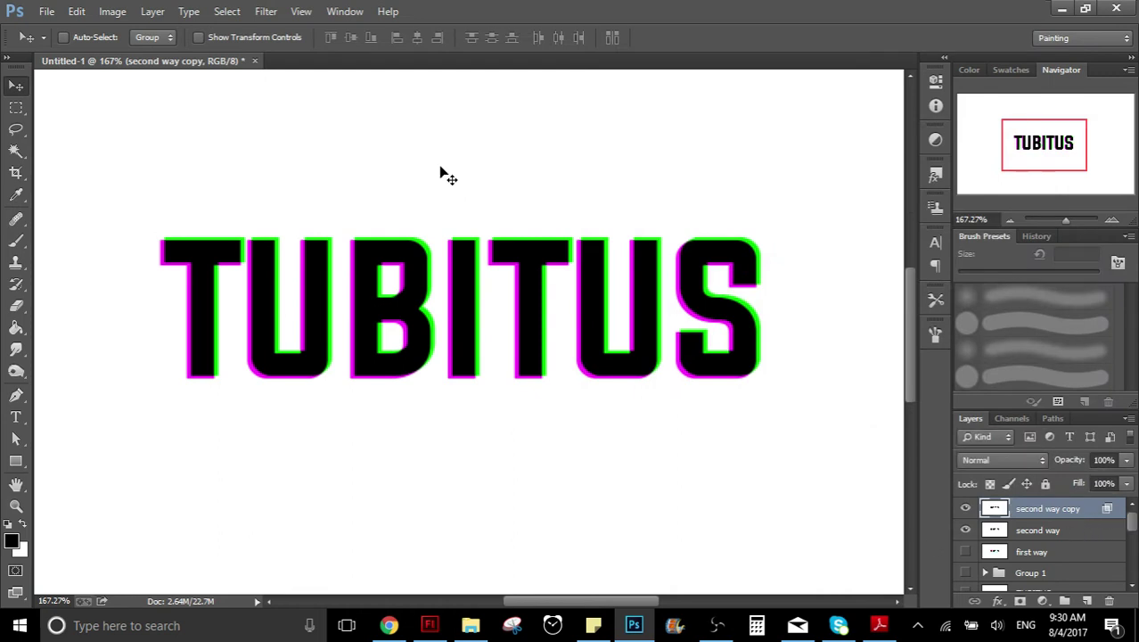
Apply a 0.8-pixel Gaussian Blur to the 'second way copy' layer
left_click(264, 12)
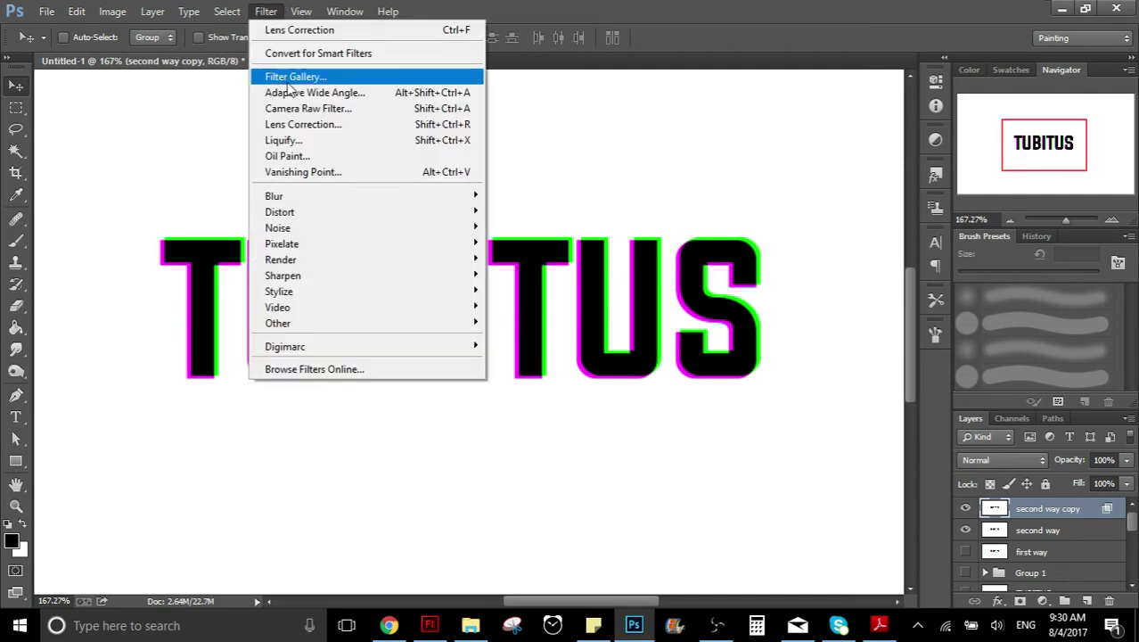
mouse_move(391, 197)
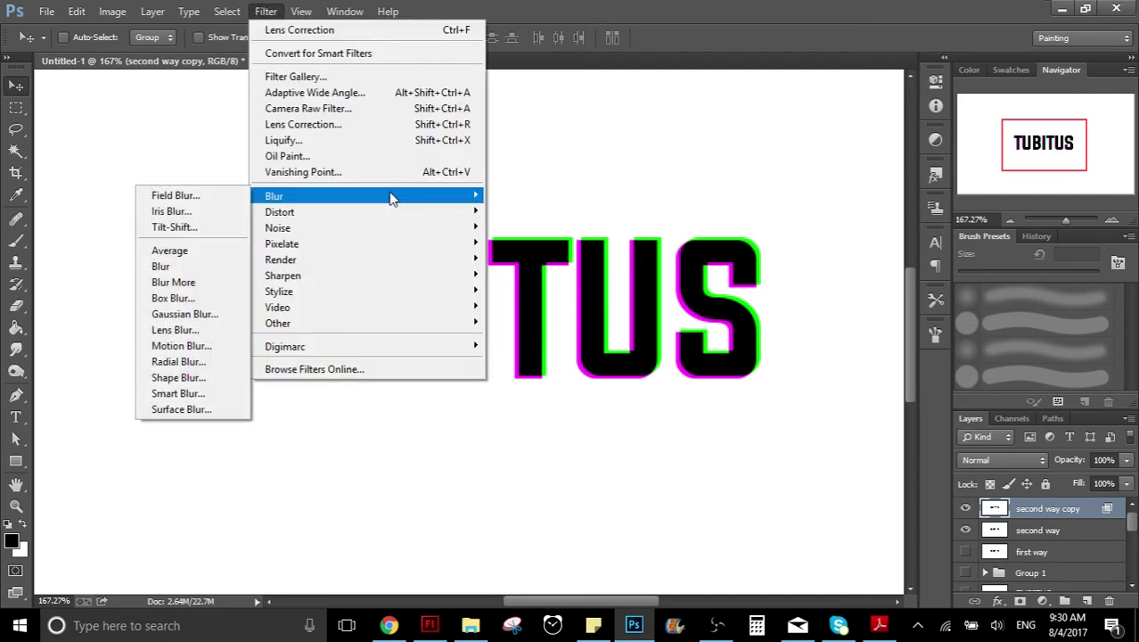
left_click(270, 14)
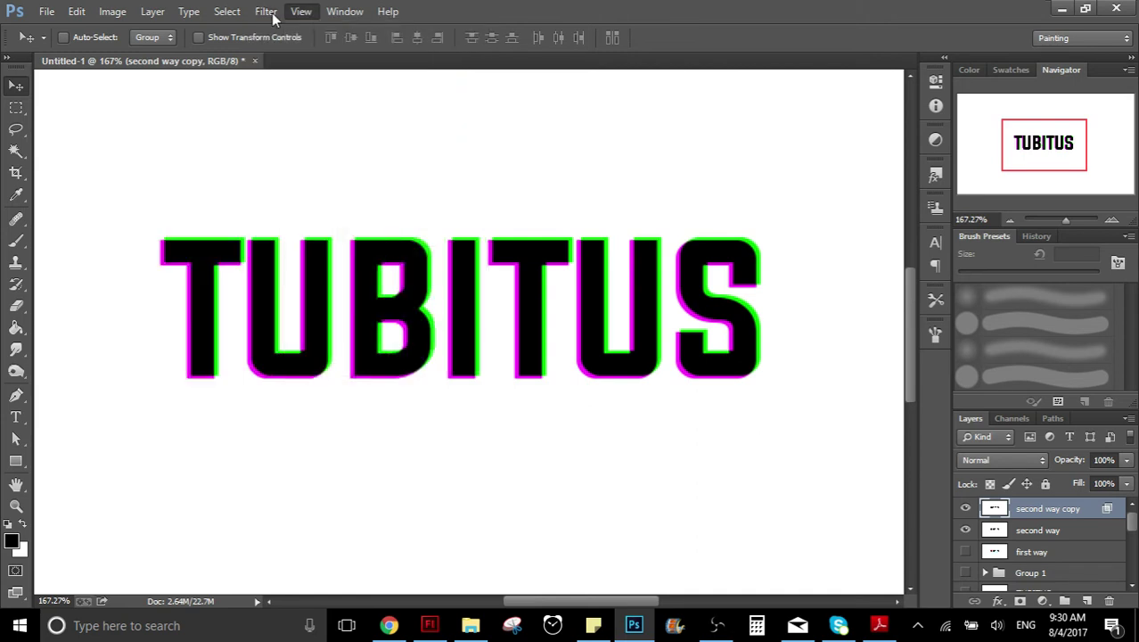
left_click(272, 14)
mouse_move(301, 193)
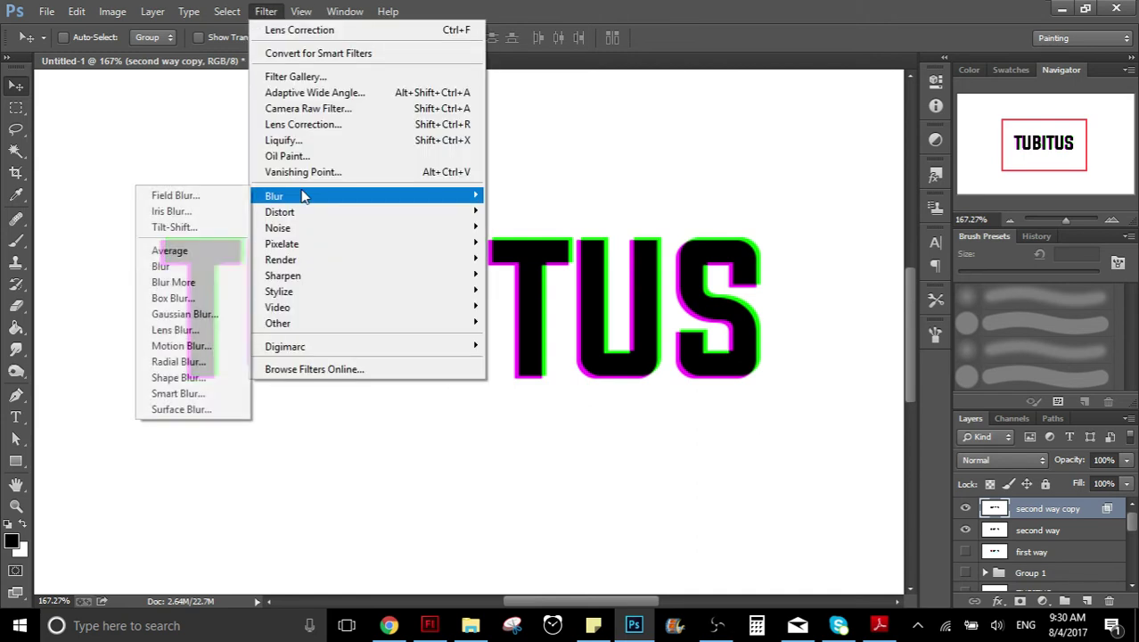
left_click(190, 316)
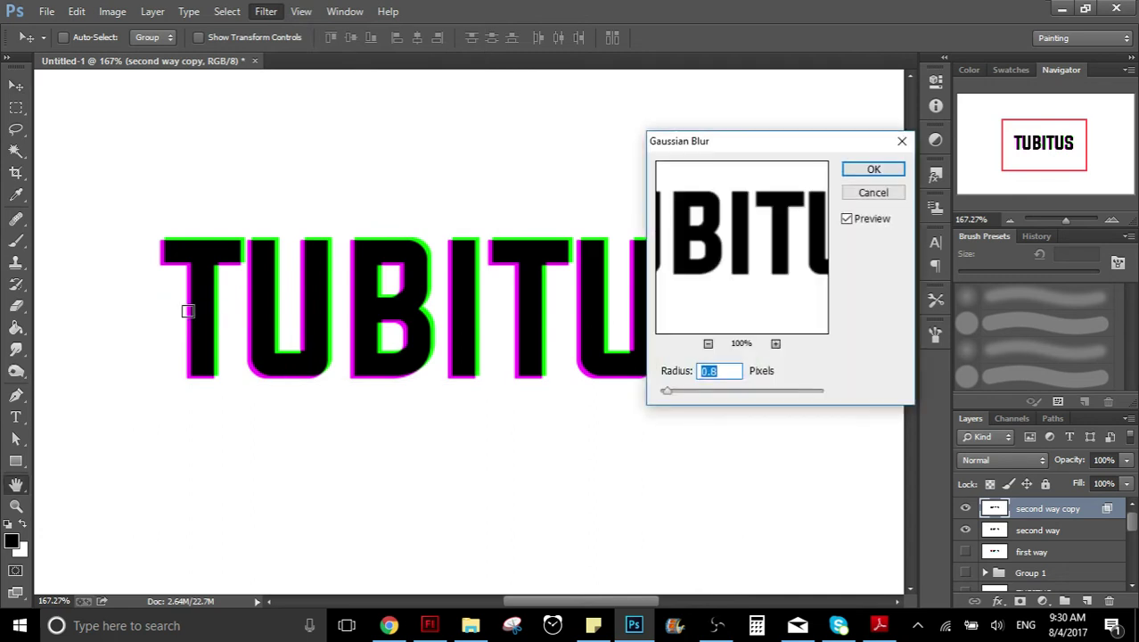
mouse_move(667, 391)
left_mouse_down()
mouse_move(727, 393)
mouse_move(666, 389)
left_mouse_up()
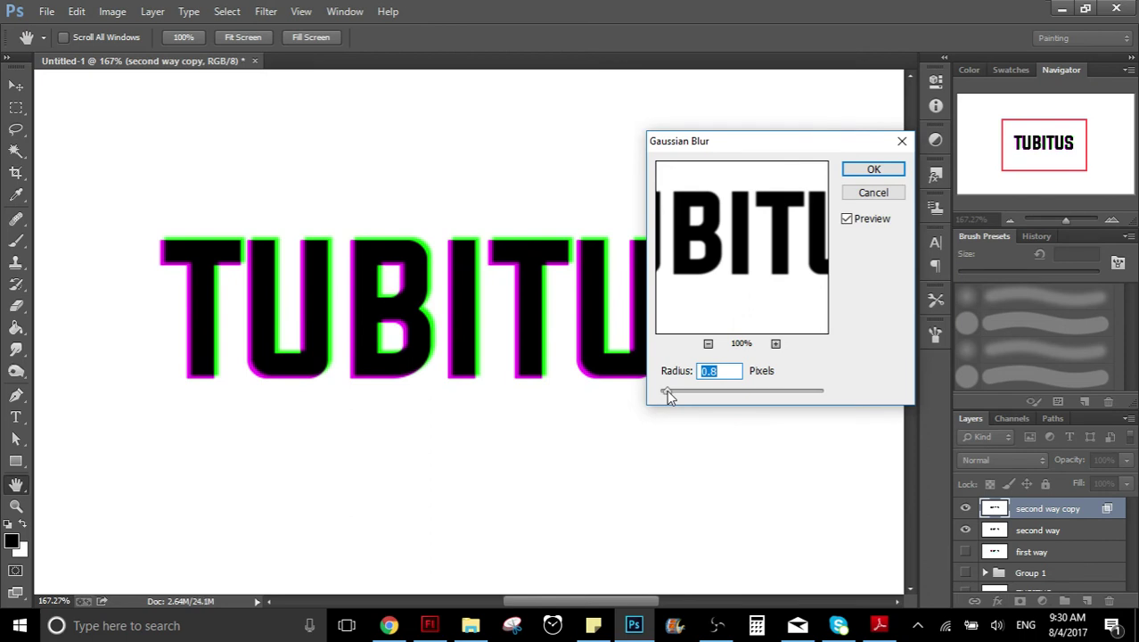
left_click(872, 174)
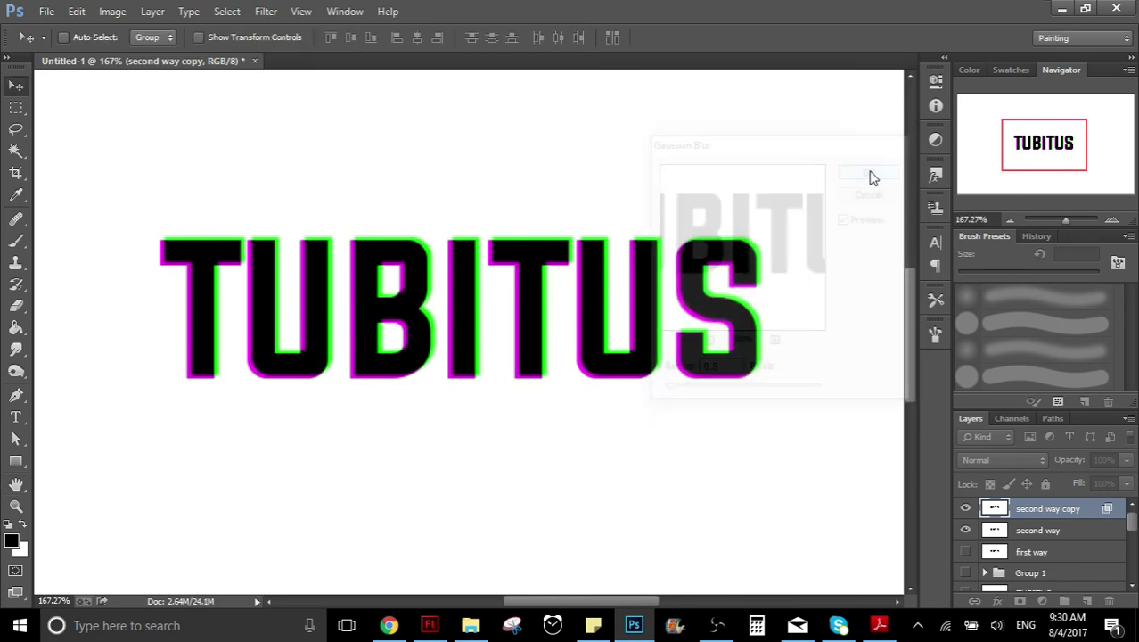
Merge the 'second way' and 'second way copy' layers into one
left_click(1062, 532, "shift")
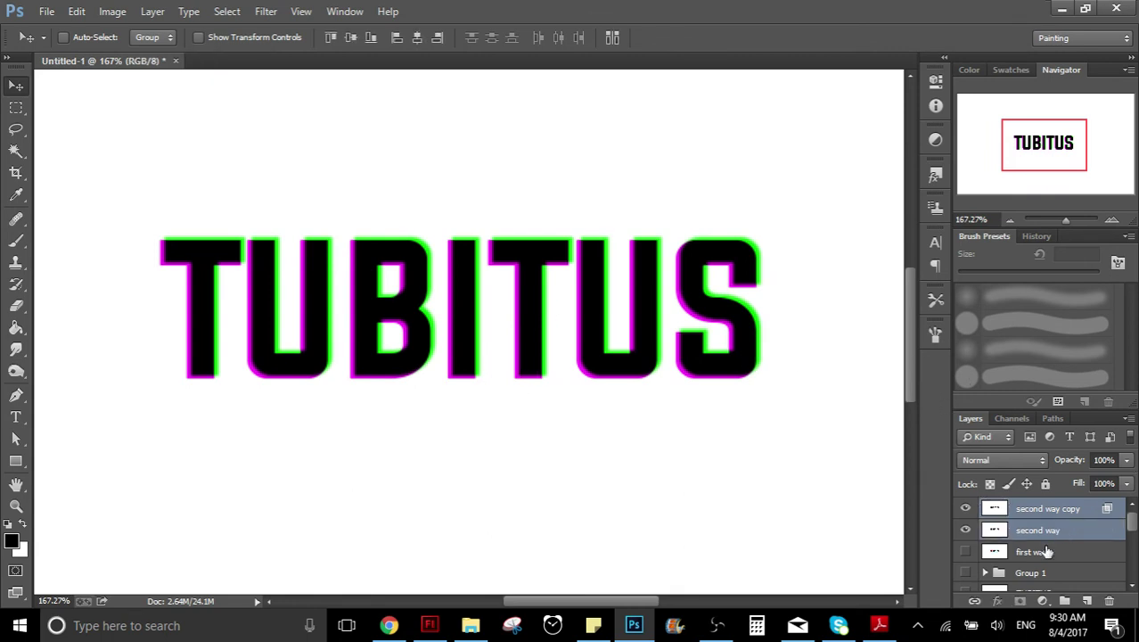
right_click(1047, 544)
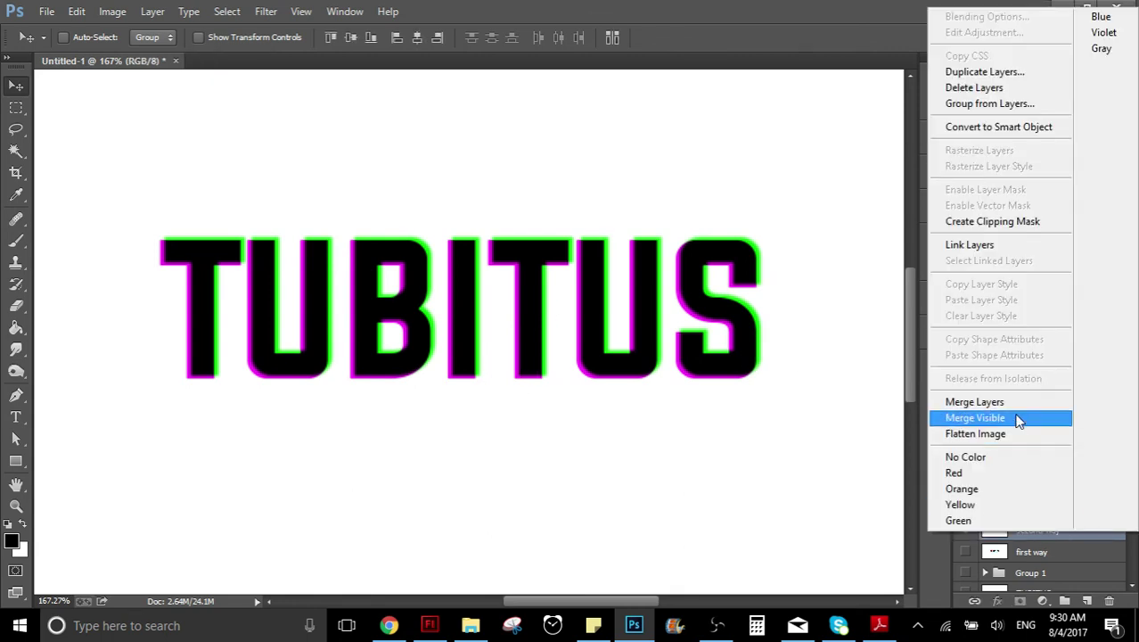
left_click(1017, 407)
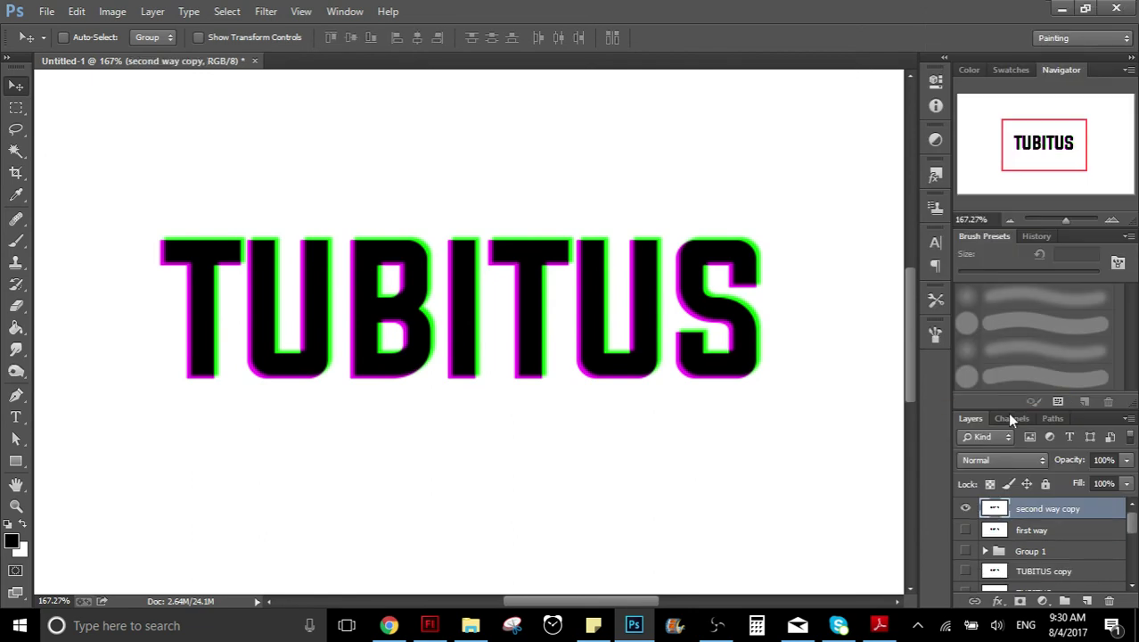
Try shifting a thin strip across the letters, then undo the slice and the merge
left_click(16, 107)
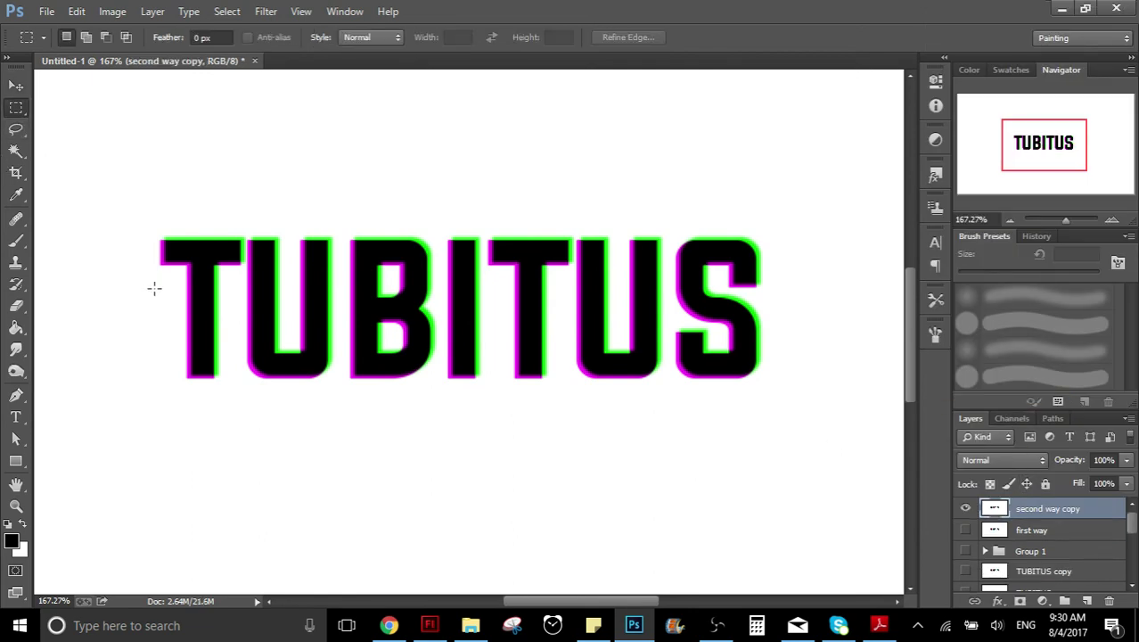
left_click_drag(152, 282, 813, 290)
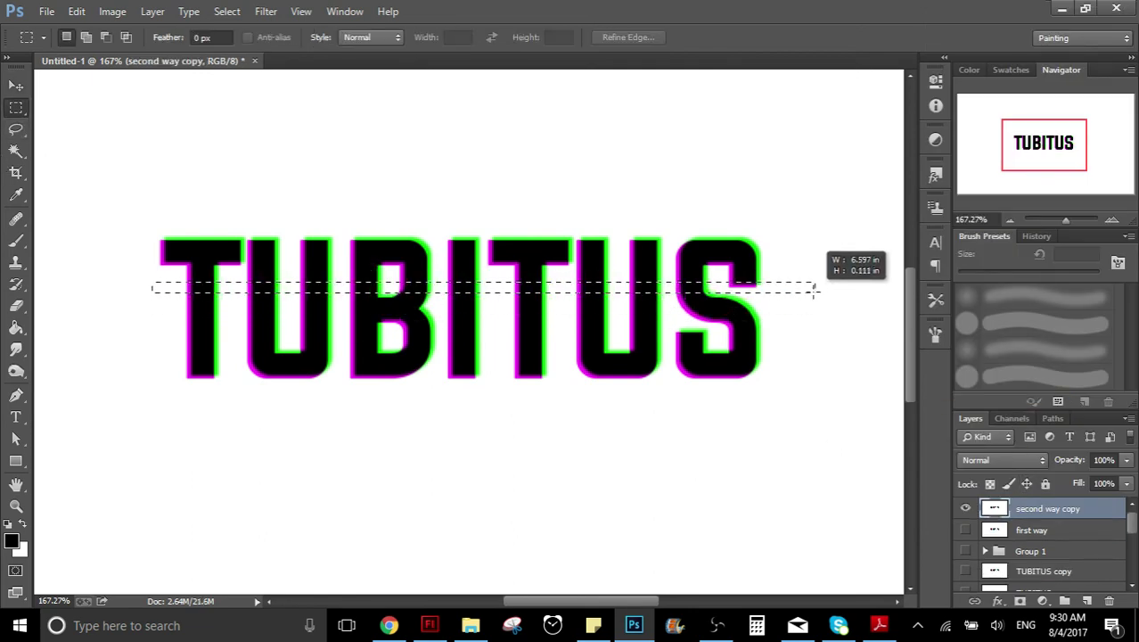
left_click_drag(814, 288, 814, 288)
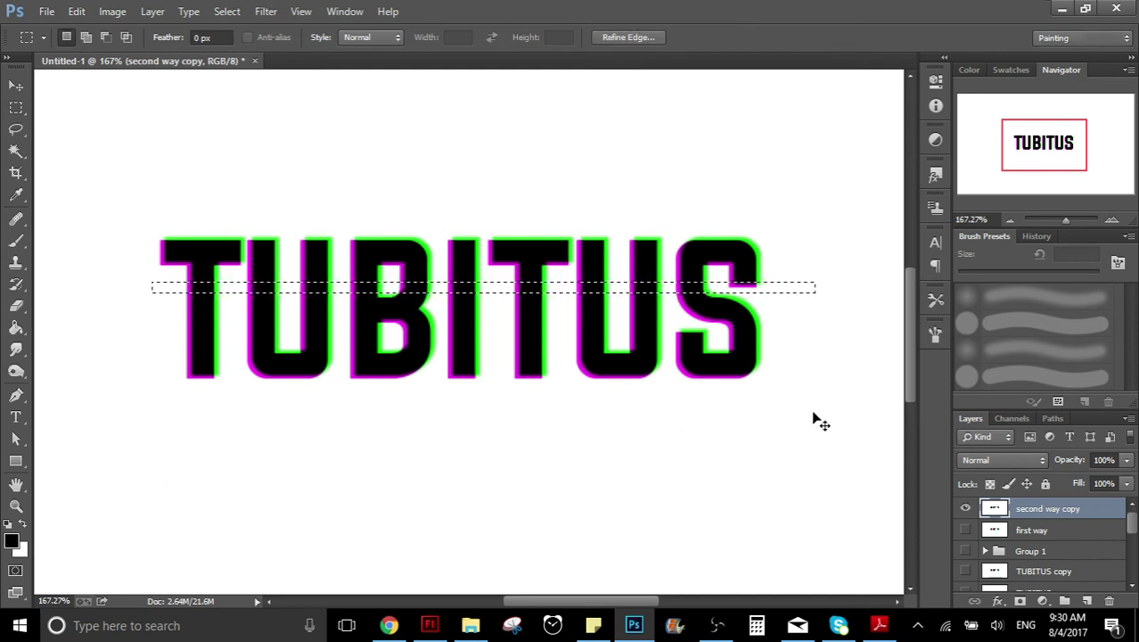
key("ctrl+t")
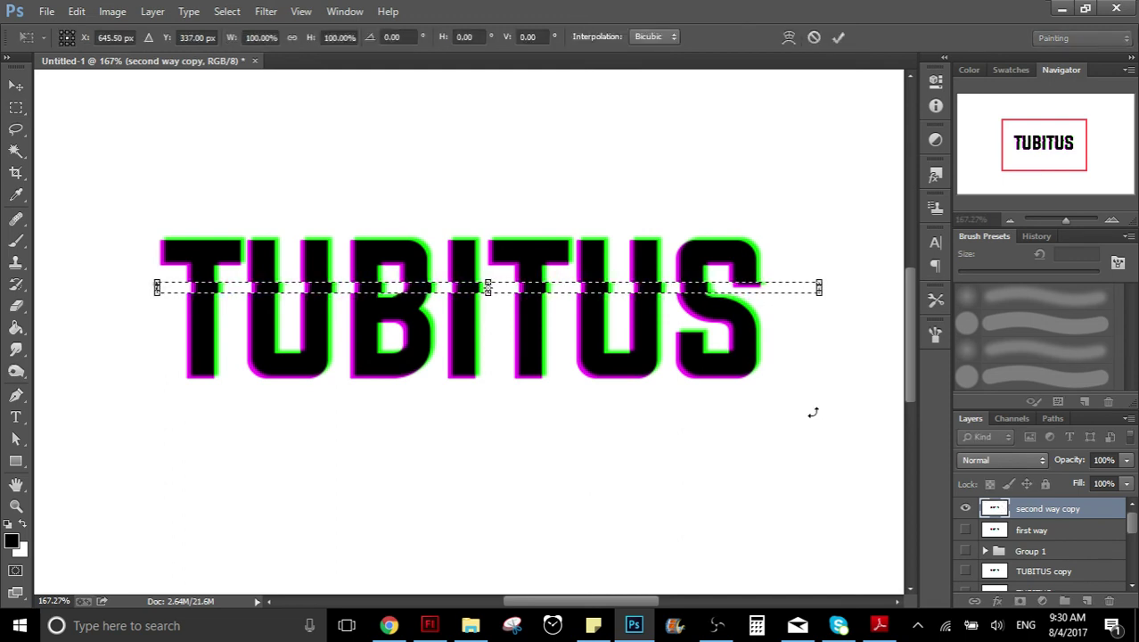
key("Return")
key("ctrl+d")
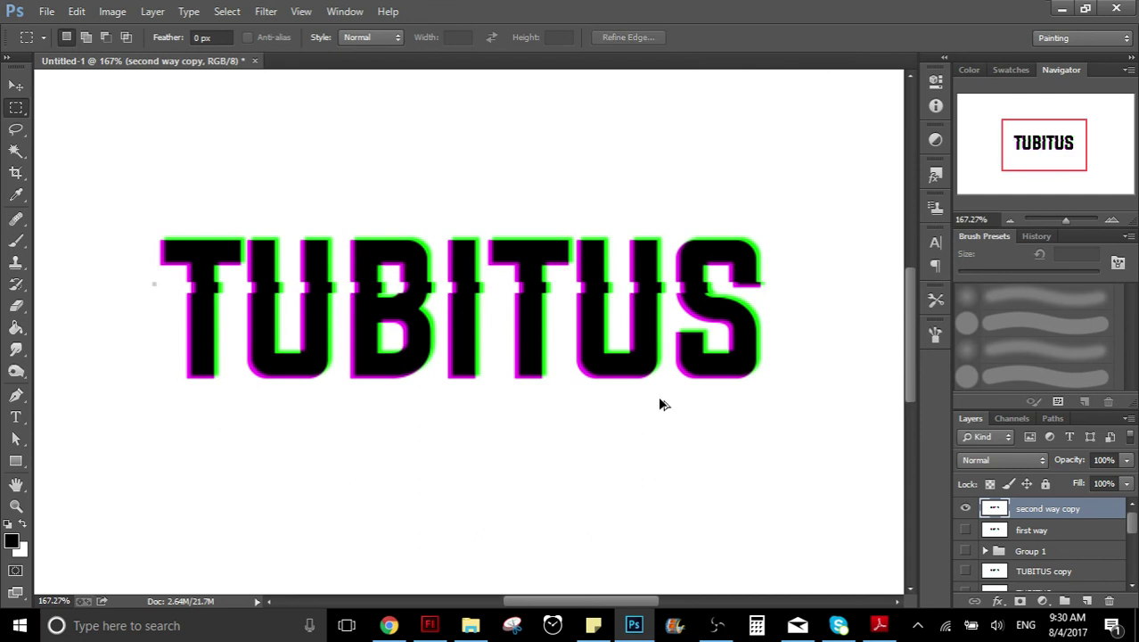
key("ctrl+alt+z")
key("ctrl+alt+z")
key("ctrl+alt+z")
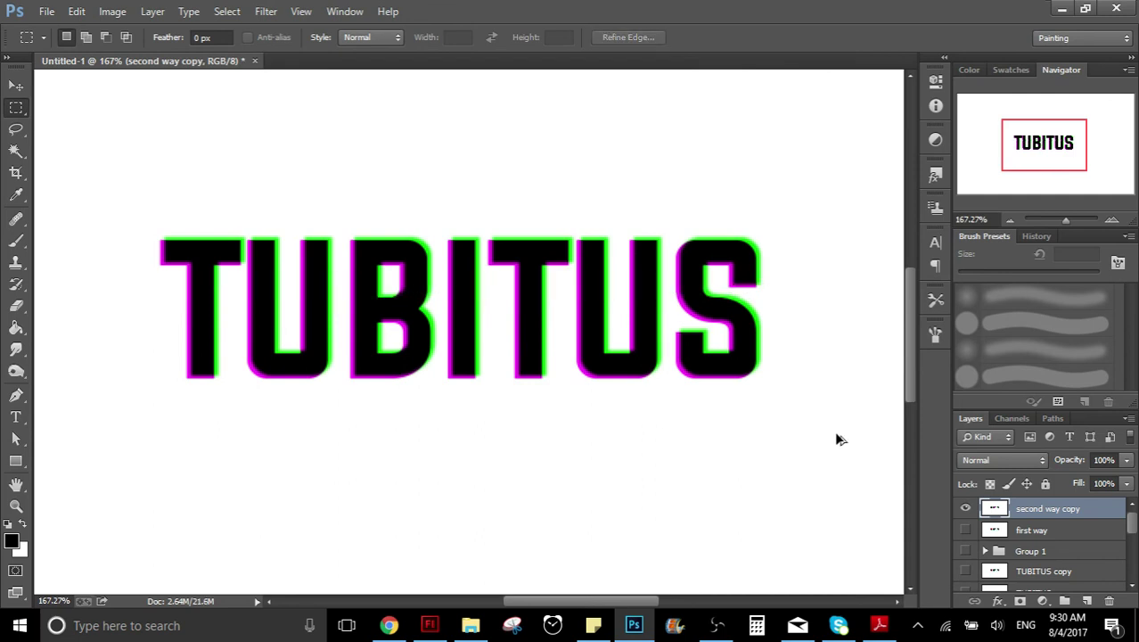
key("ctrl+alt+z")
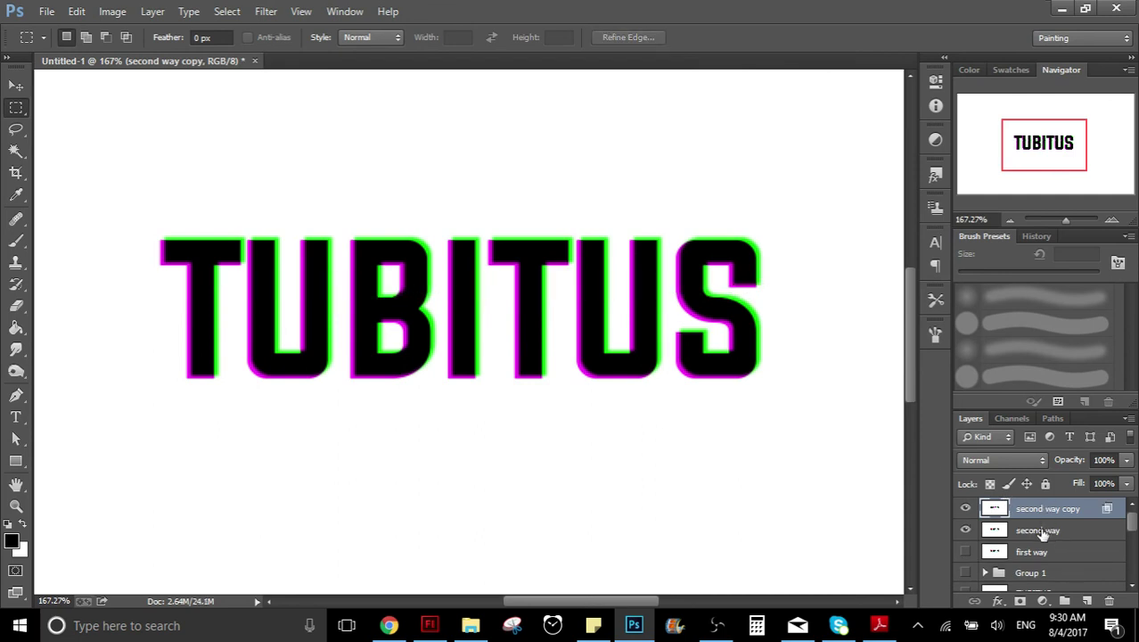
Merge both second way layers again and toggle the merged layer's visibility to check it
left_click(1043, 531, "shift")
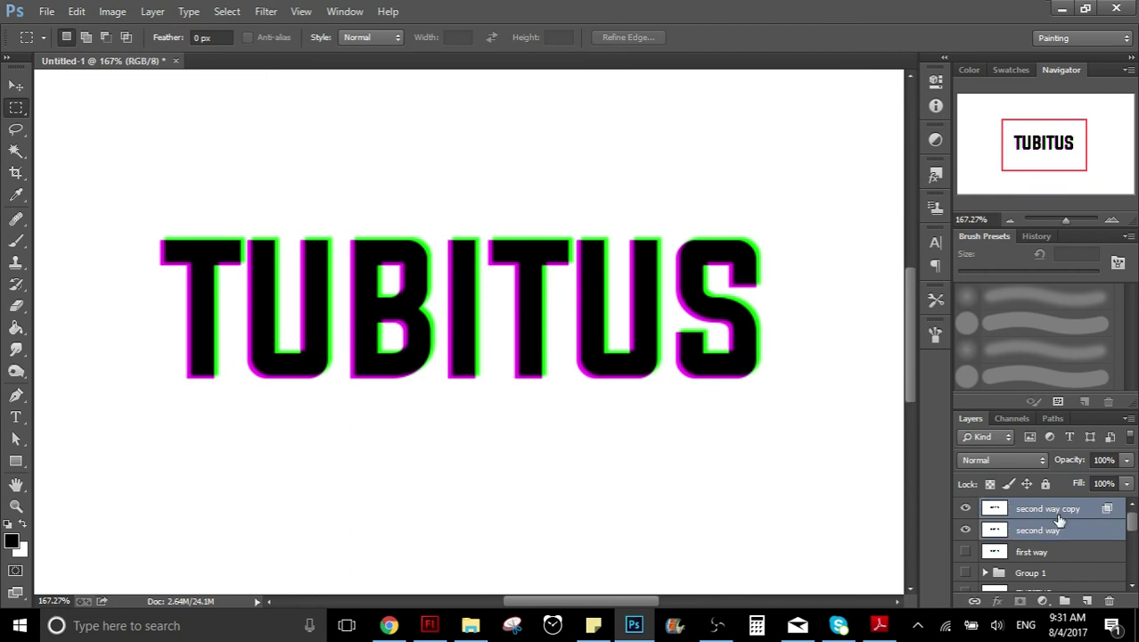
right_click(1058, 517)
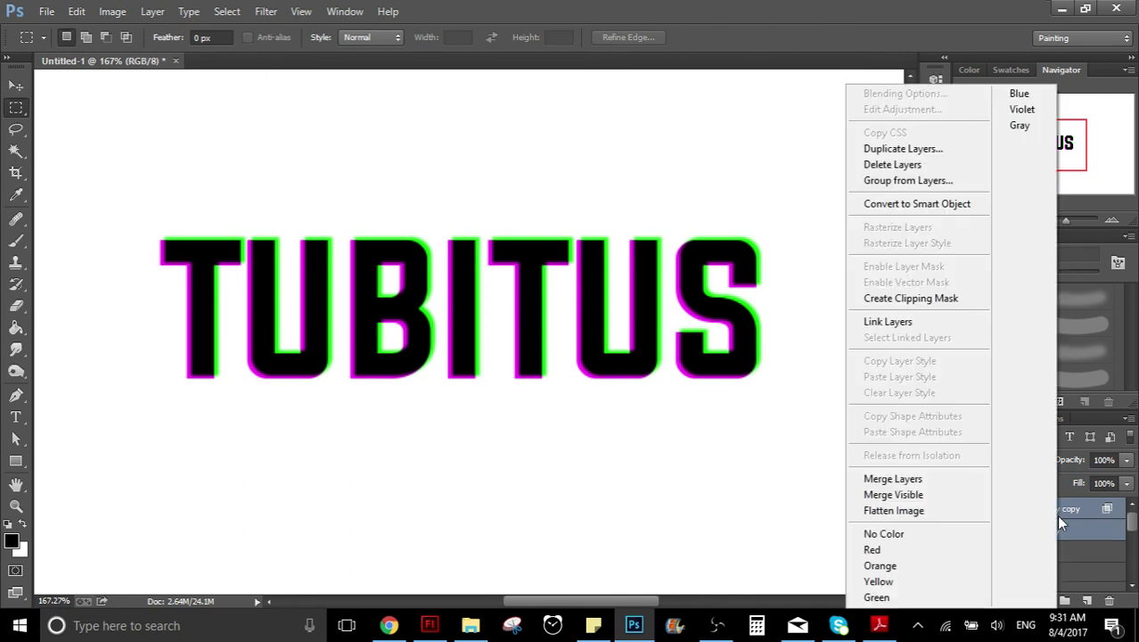
left_click(948, 487)
left_click(967, 508)
left_click(967, 508)
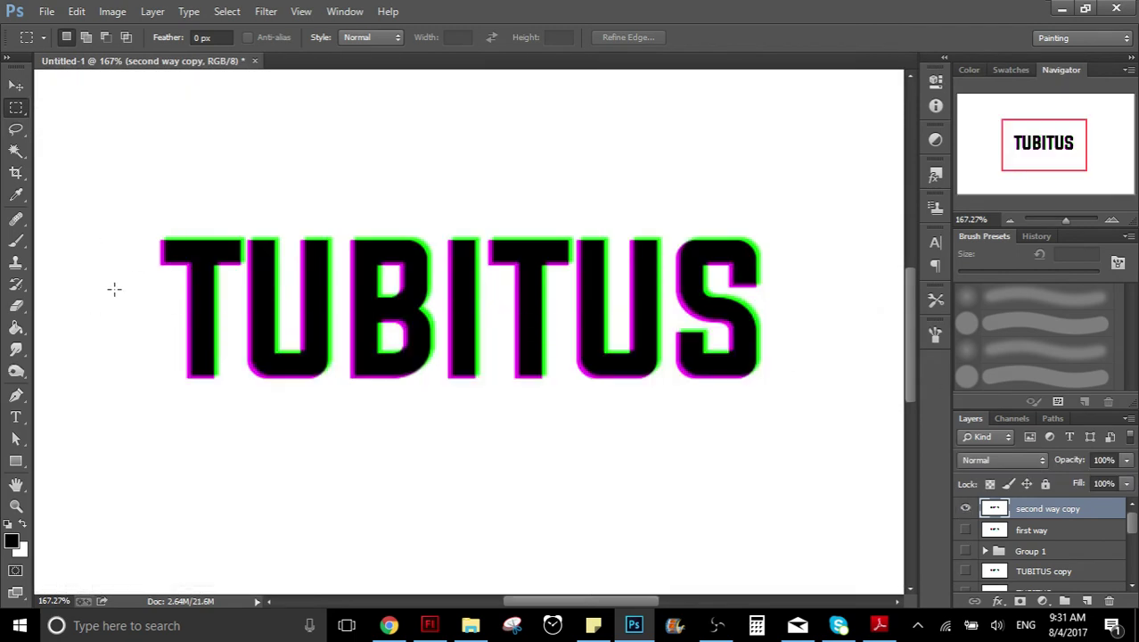
Select a thin horizontal strip through the TUBITUS letters and transform it
scroll(1034, 548, "down", 5)
scroll(1037, 547, "down", 2)
scroll(1017, 557, "up", 6)
left_click_drag(129, 282, 801, 290)
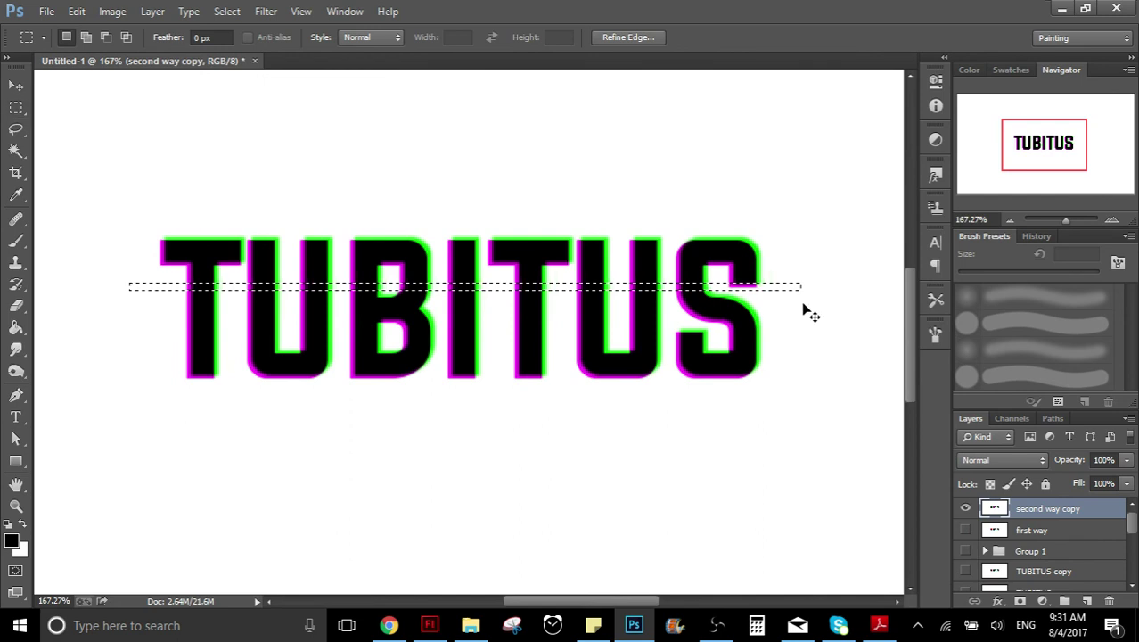
key("ctrl+t")
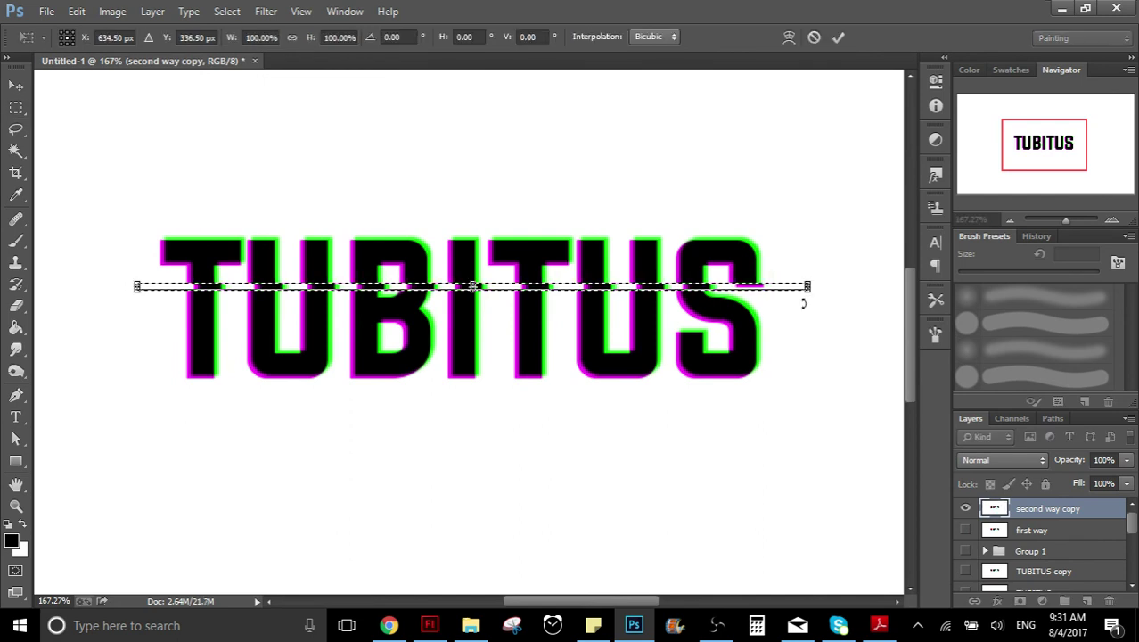
key("Return")
Shift a second, lower strip across the word sideways and deselect
left_click_drag(790, 342, 108, 312)
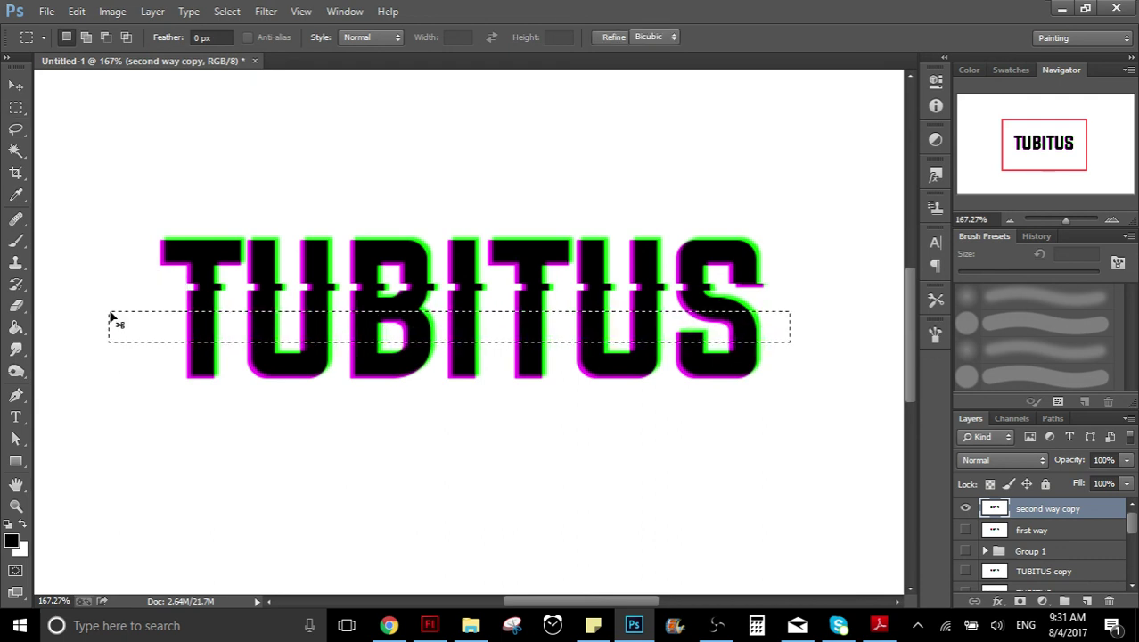
key("ctrl+t")
key("shift+Left")
key("Return")
key("ctrl+d")
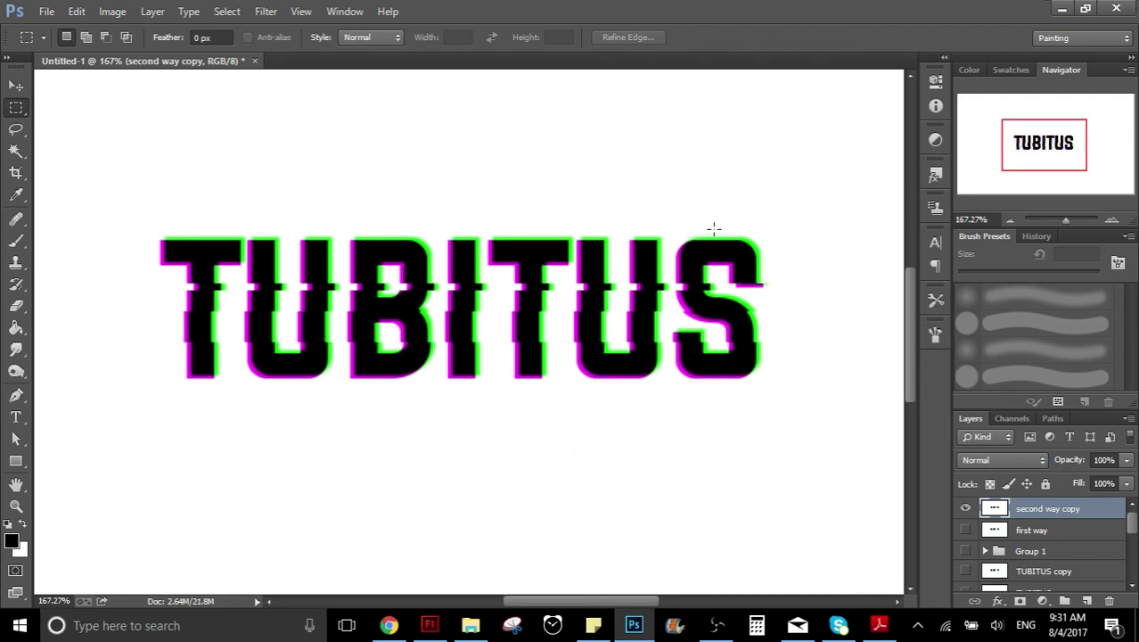
Copy the top of the S onto new Layer 6 and nudge it slightly right
left_click_drag(714, 229, 784, 250)
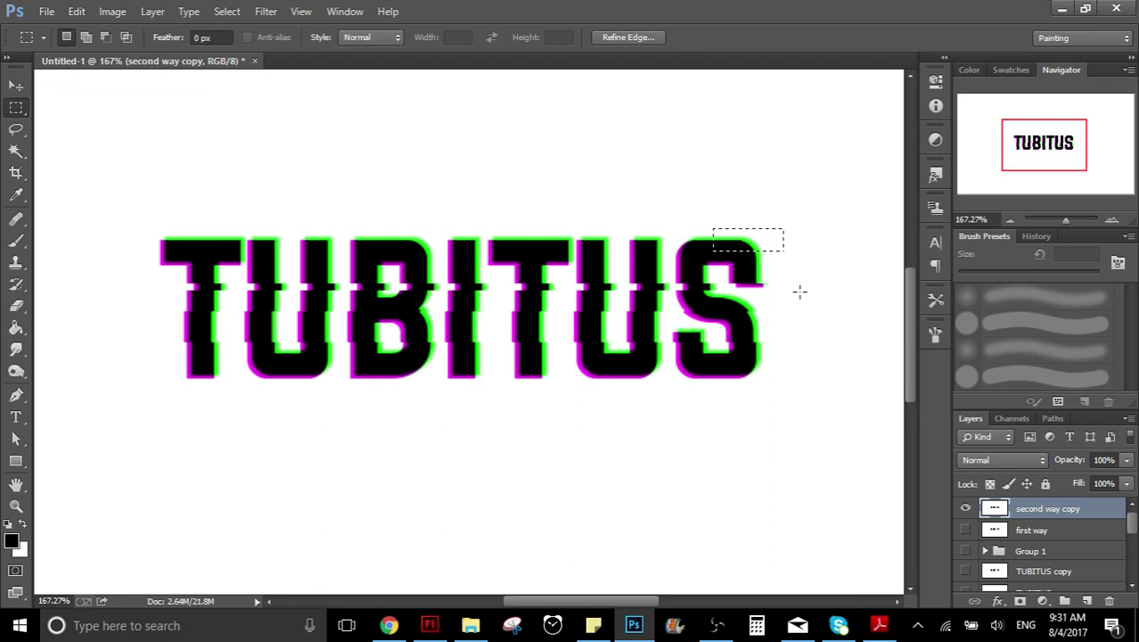
key("ctrl+j")
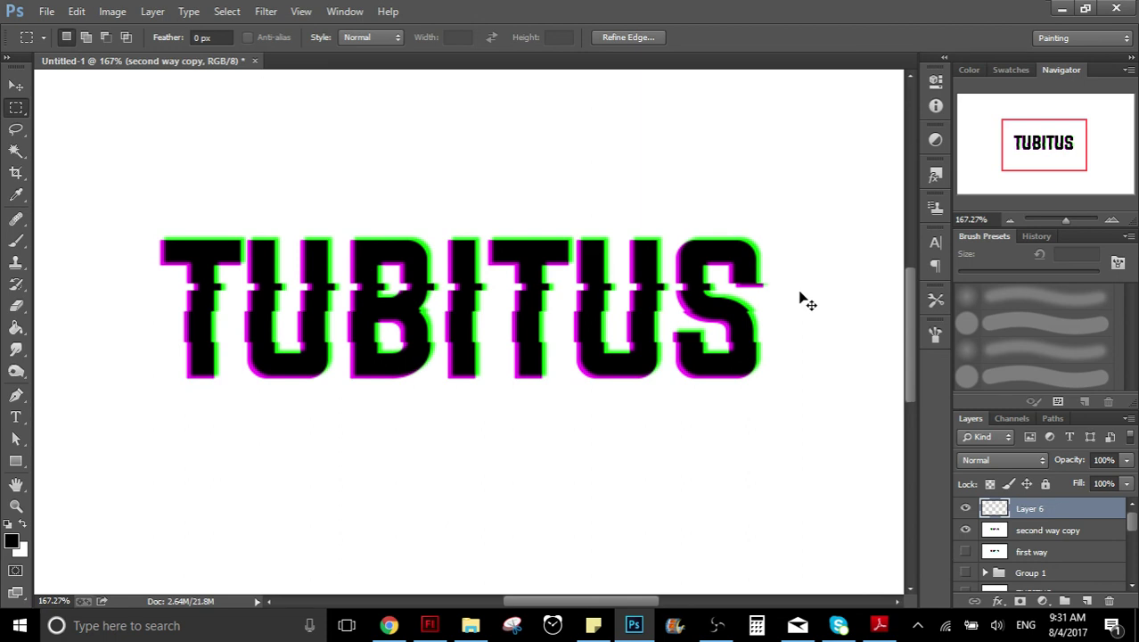
left_click(963, 530)
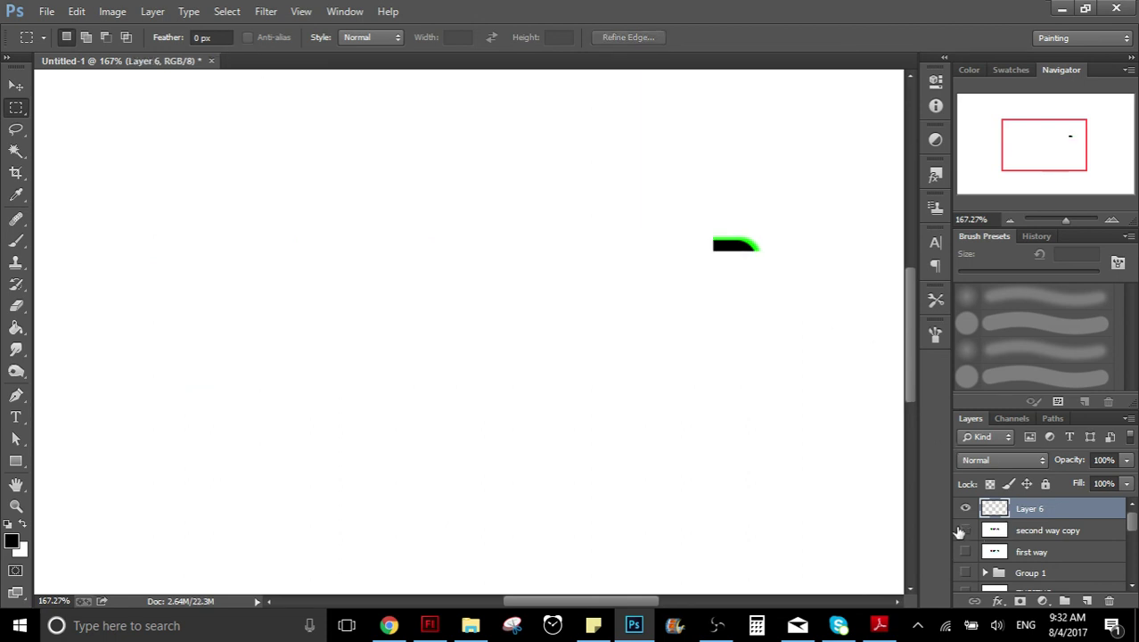
left_click(965, 530)
left_click(16, 85)
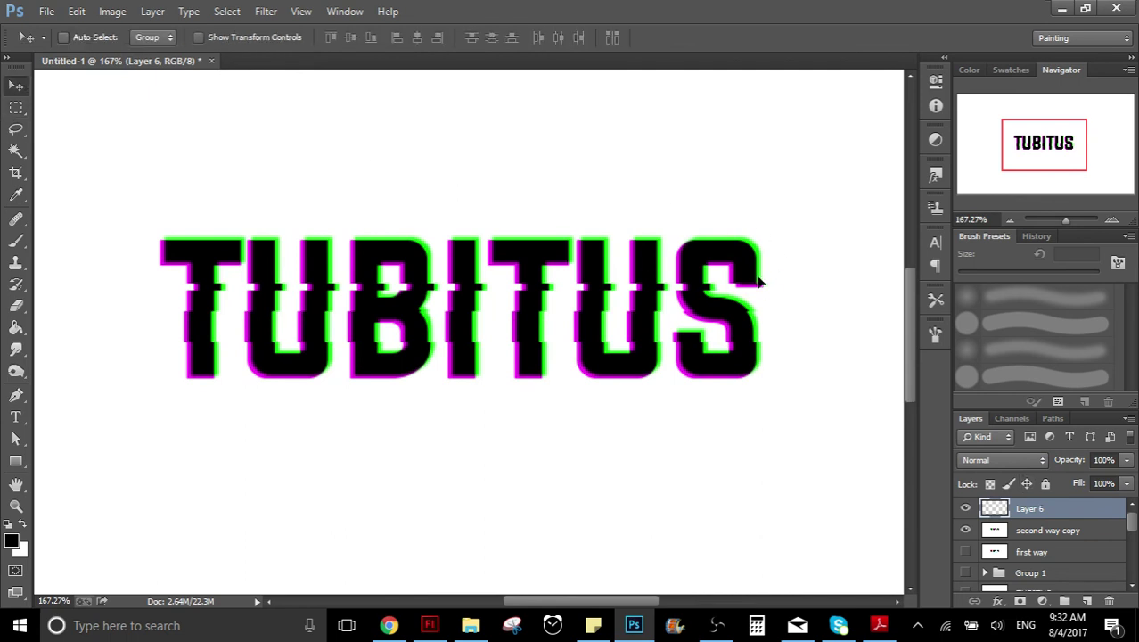
left_click_drag(760, 279, 771, 268)
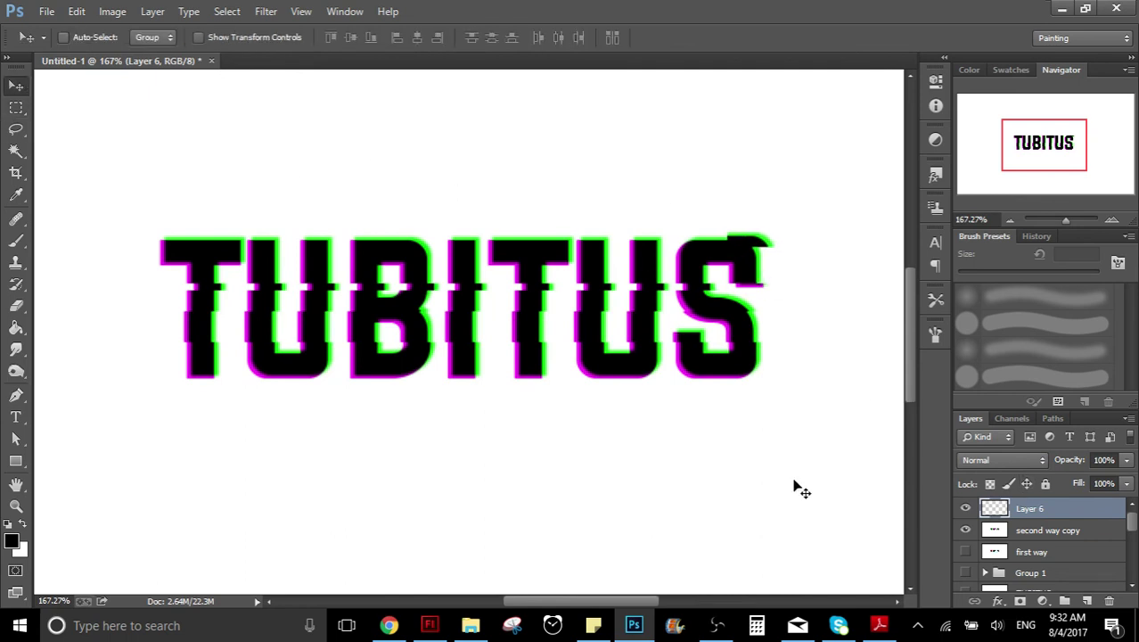
Streak the Layer 6 fragment with a Motion Blur at angle 0, distance 21 pixels
left_click(266, 10)
mouse_move(317, 201)
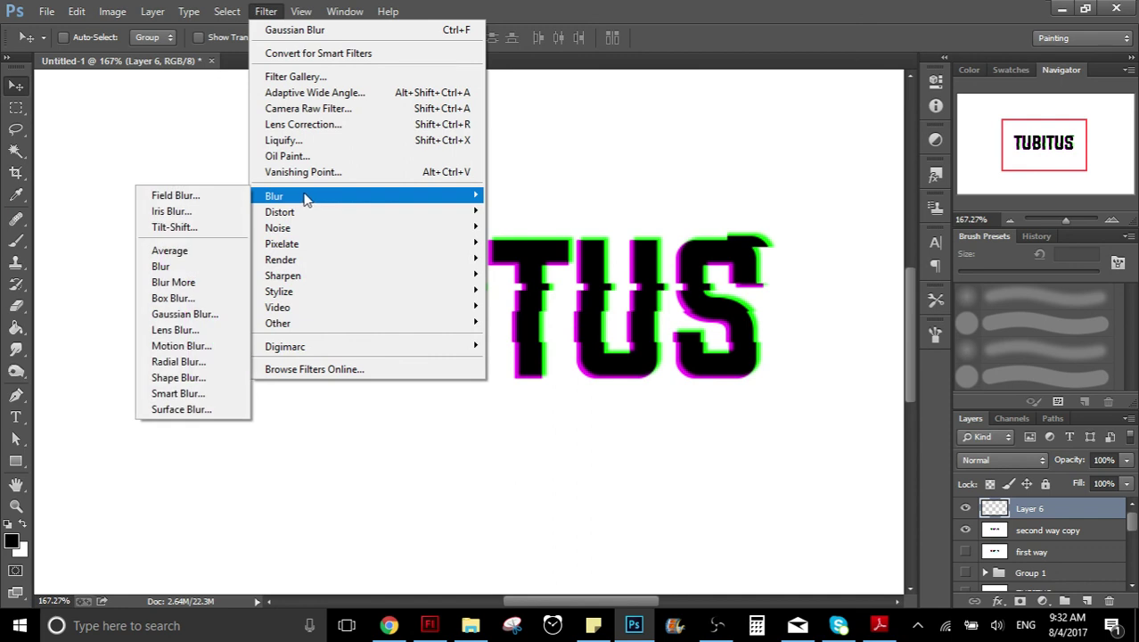
left_click(212, 347)
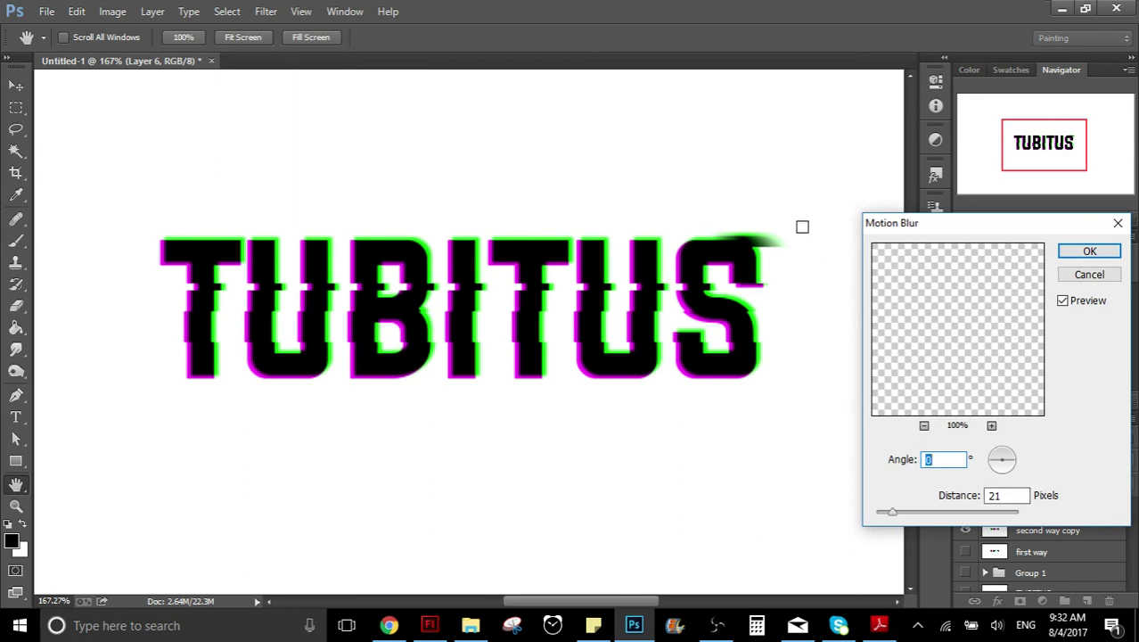
left_click(1091, 252)
scroll(759, 314, "down", 2)
scroll(660, 328, "up", 4)
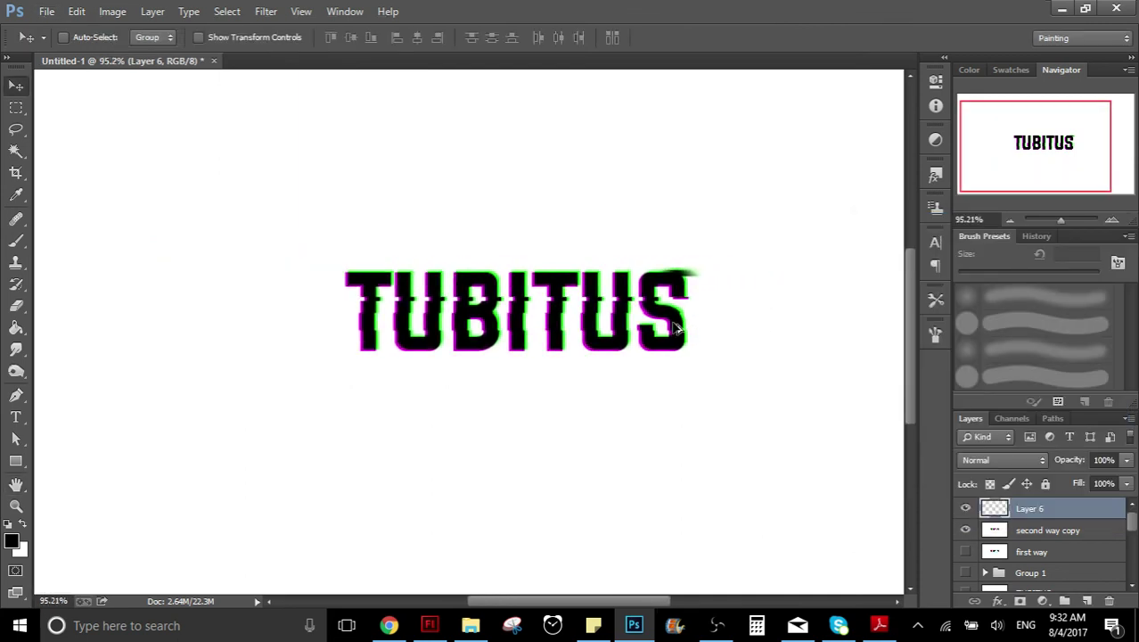
left_click_drag(660, 328, 695, 359)
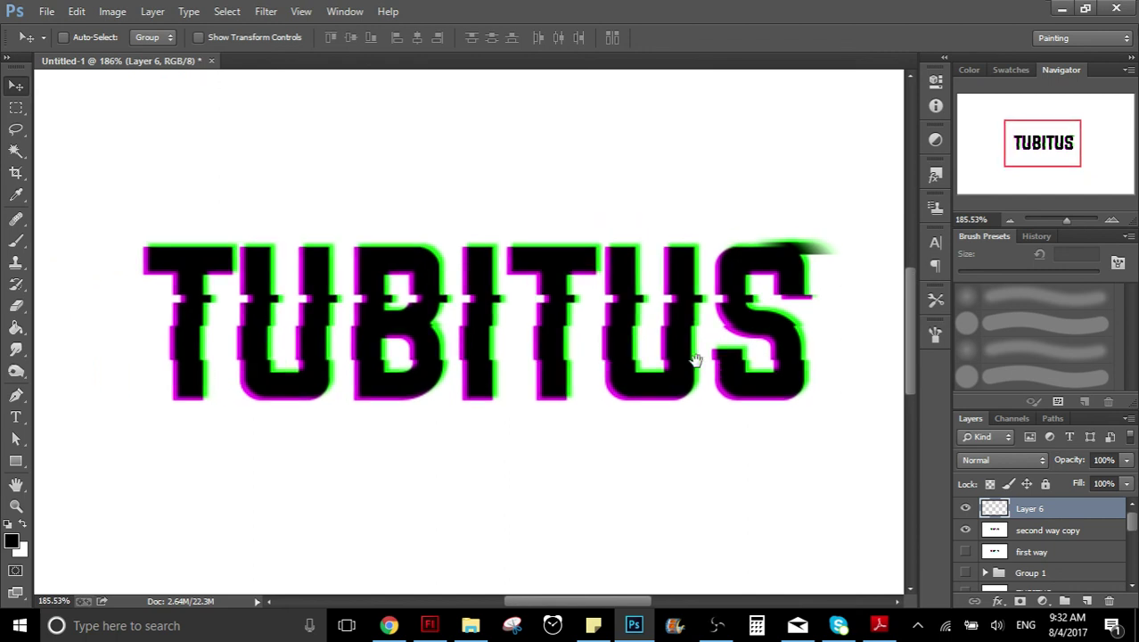
scroll(695, 359, "down", 2)
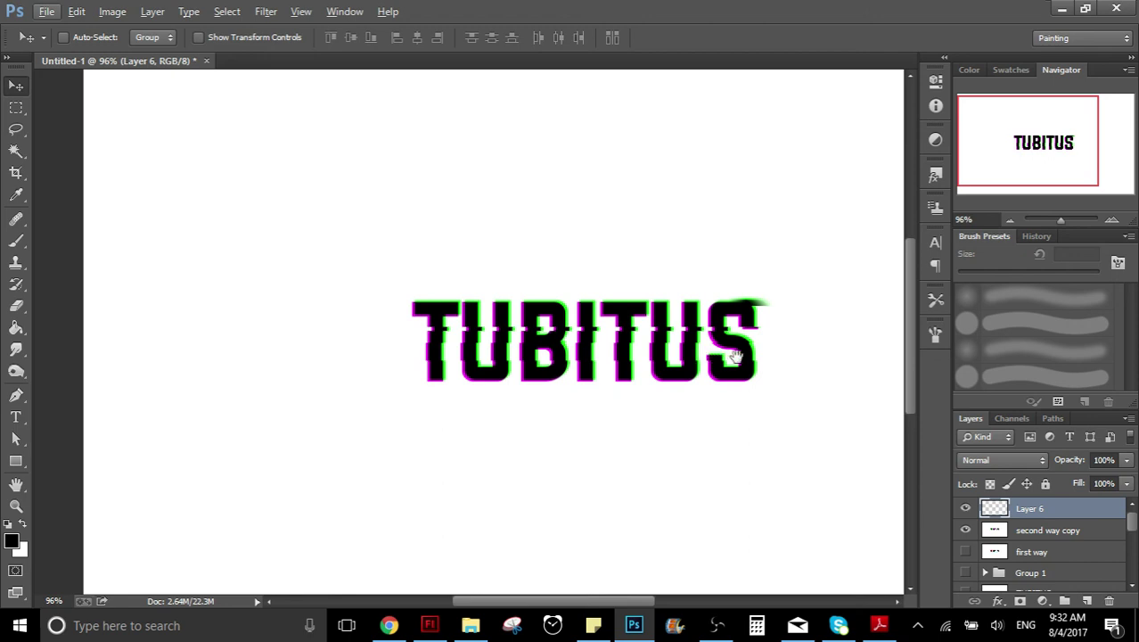
scroll(736, 356, "up", 2)
scroll(615, 364, "down", 4)
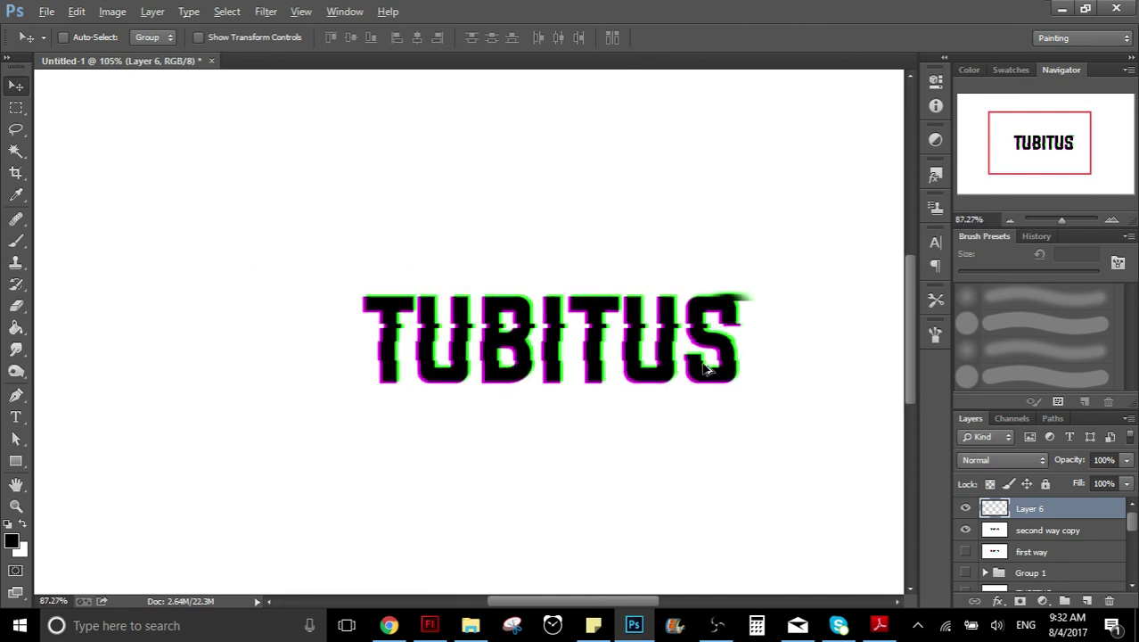
scroll(704, 361, "down", 2)
scroll(534, 330, "up", 4)
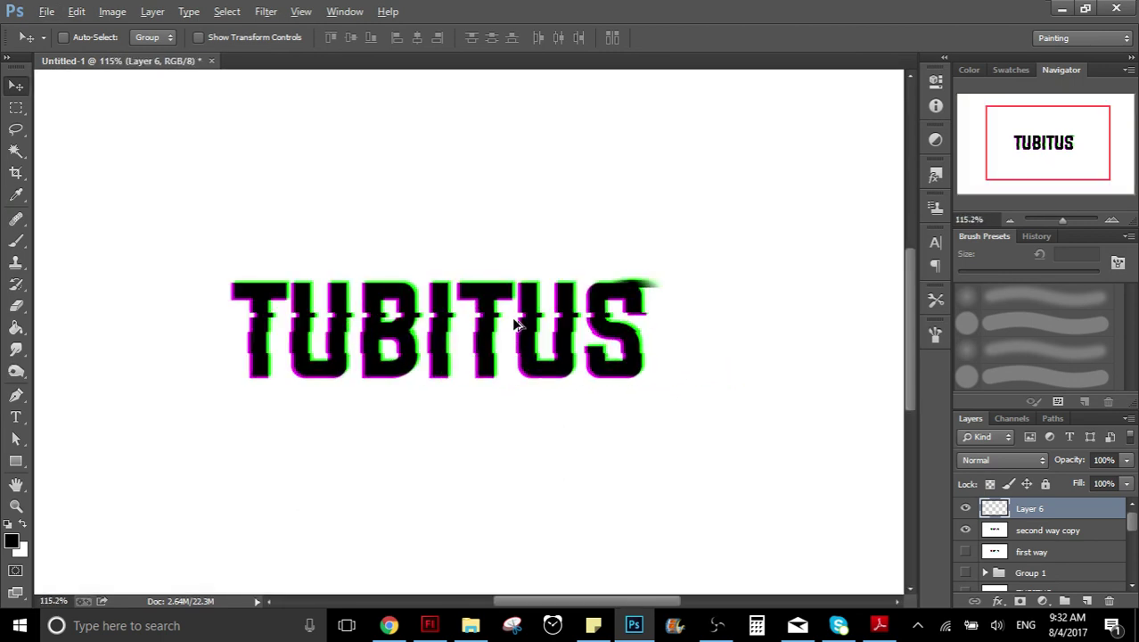
key("alt")
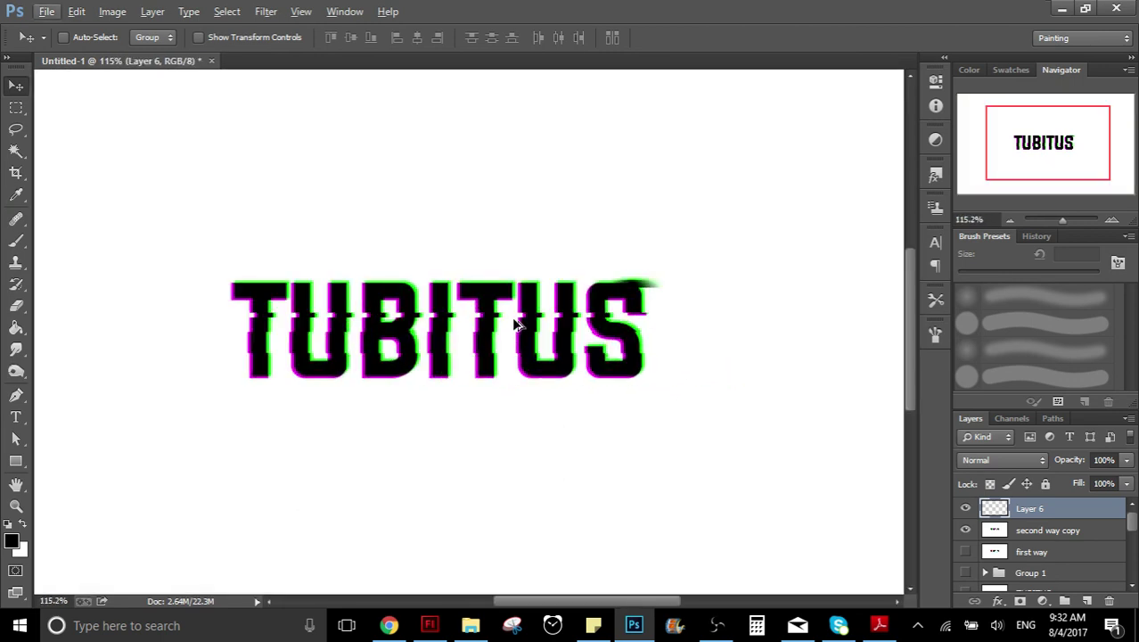